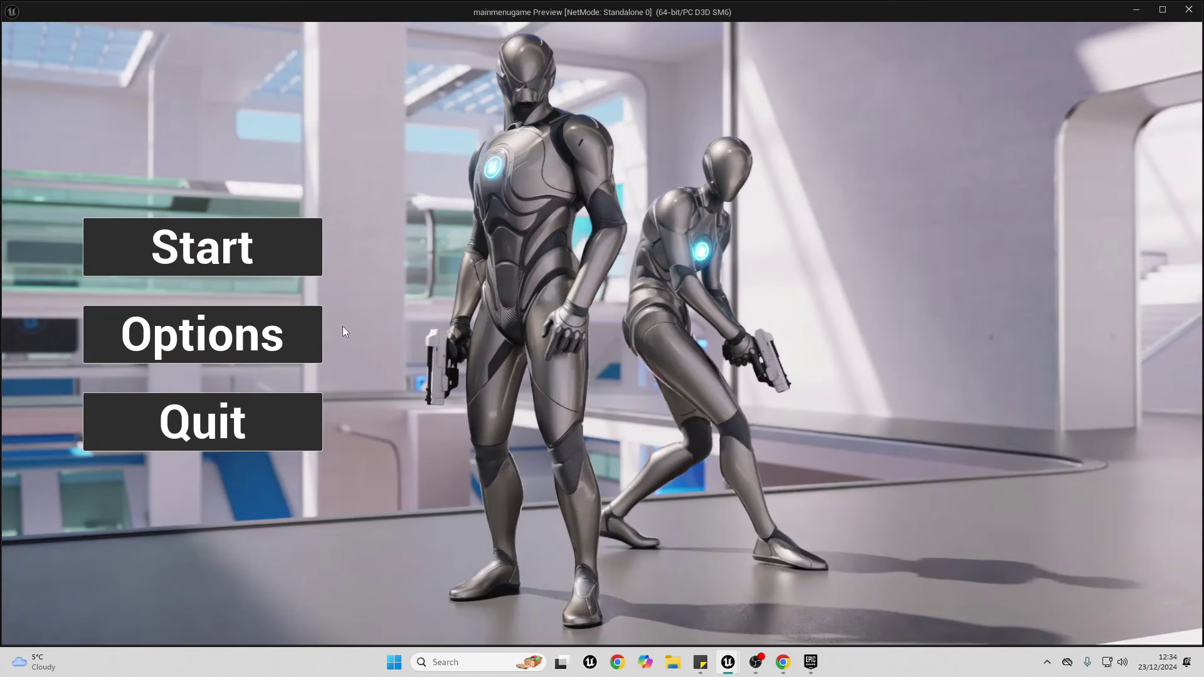
Test the options menu in the preview by lowering the Music volume to 0% and applying it, and close the preview
left_click(309, 358)
left_click_drag(969, 393, 216, 388)
left_click(617, 546)
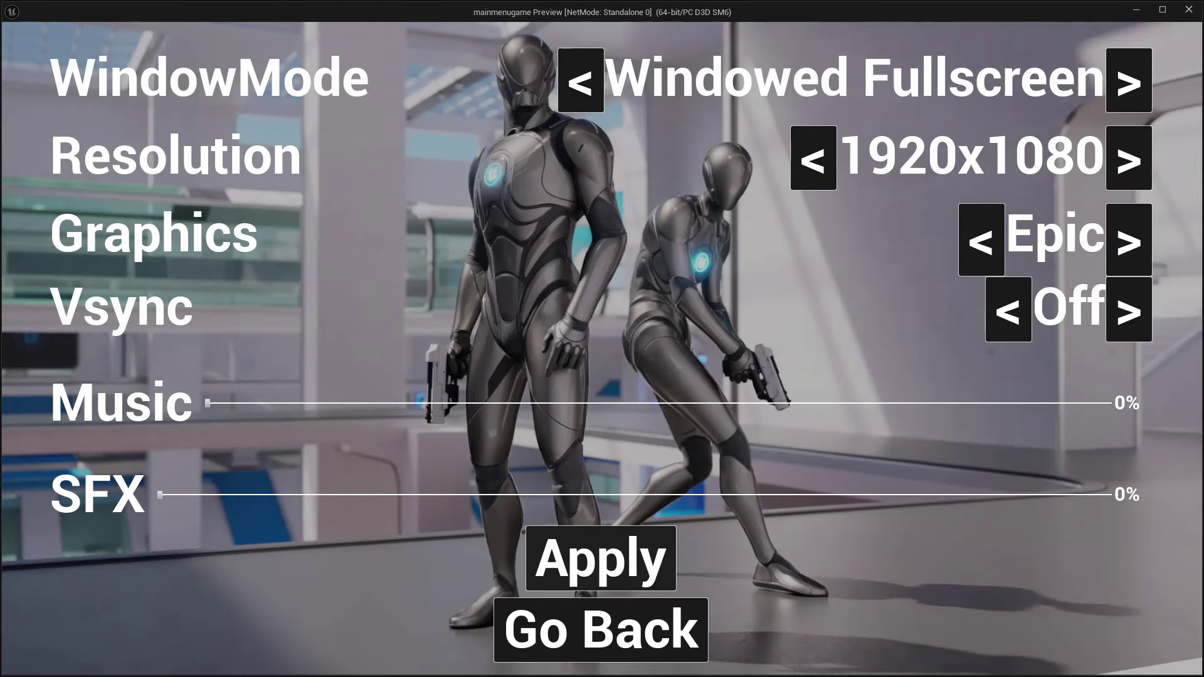
left_click(1188, 10)
Play the main menu level, view its current options screen and exit the preview
left_click(310, 48)
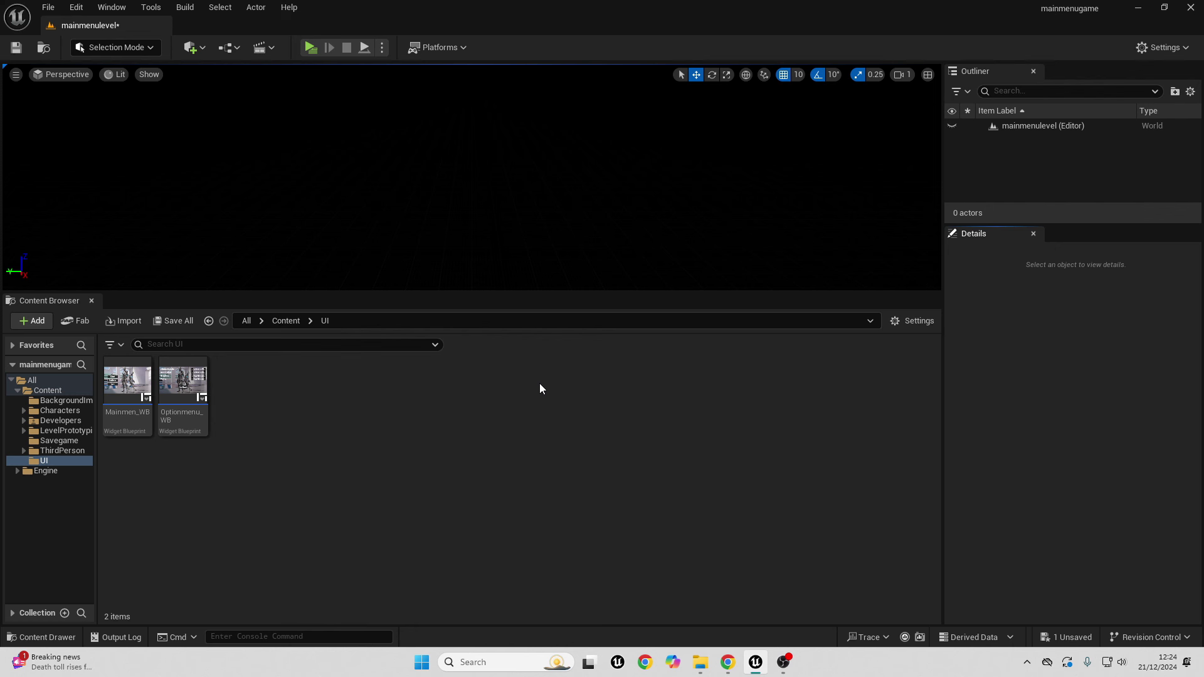
left_click(314, 50)
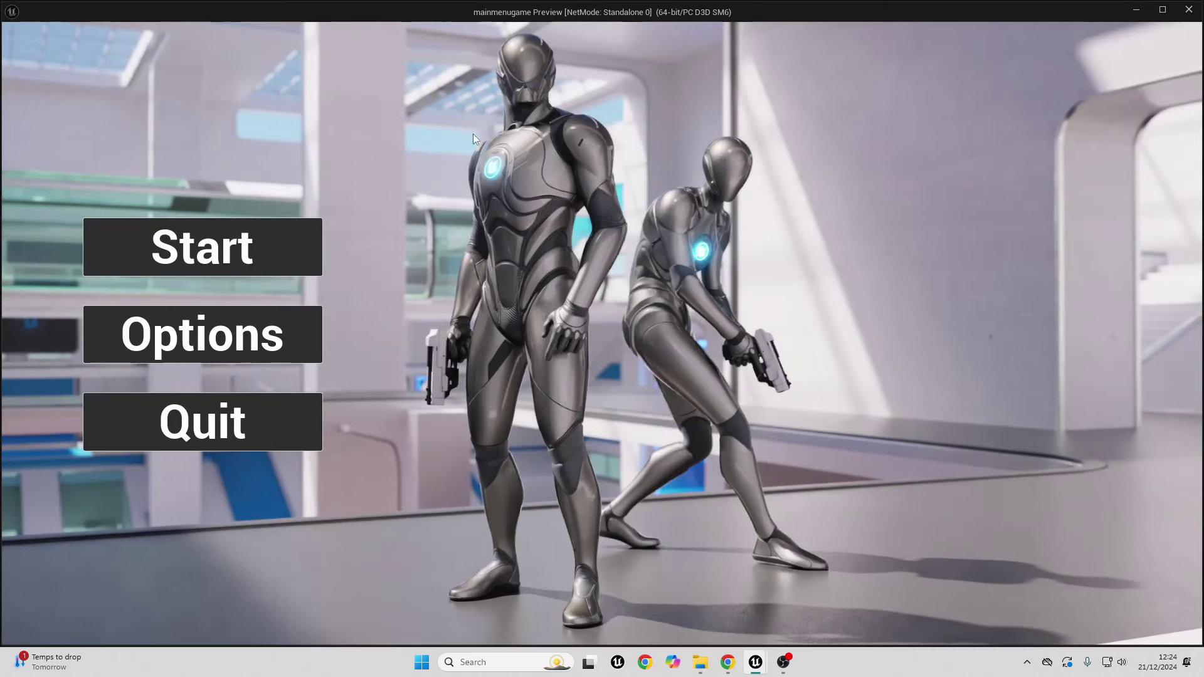
left_click(188, 326)
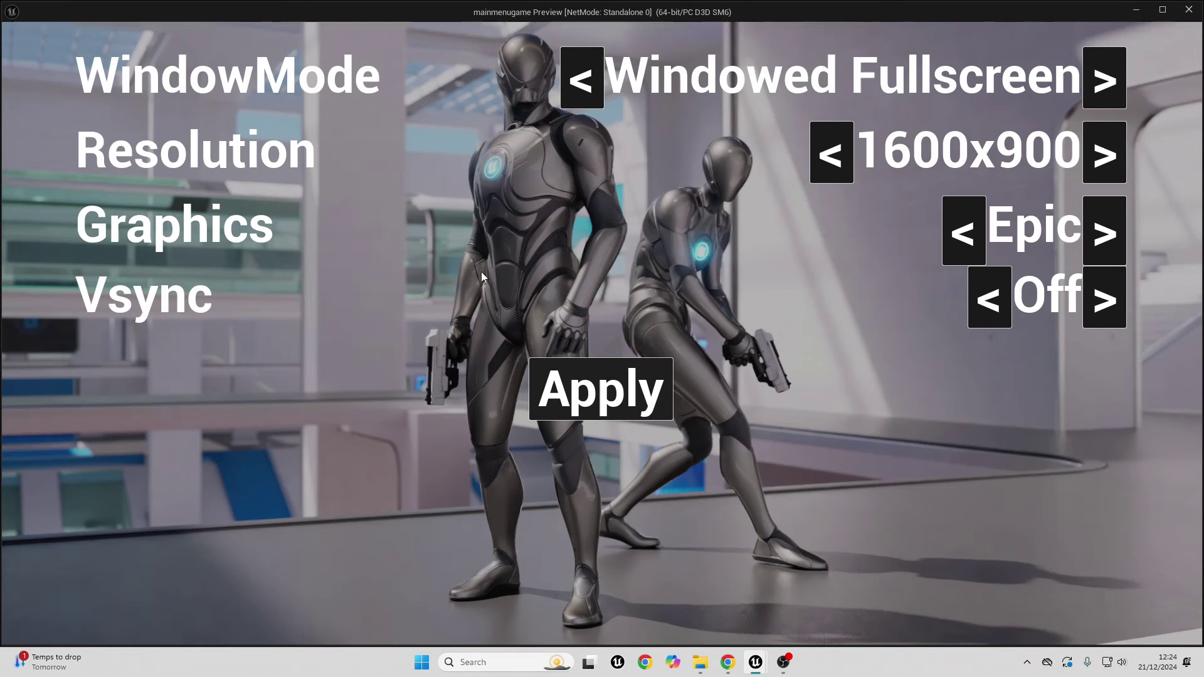
key("Escape")
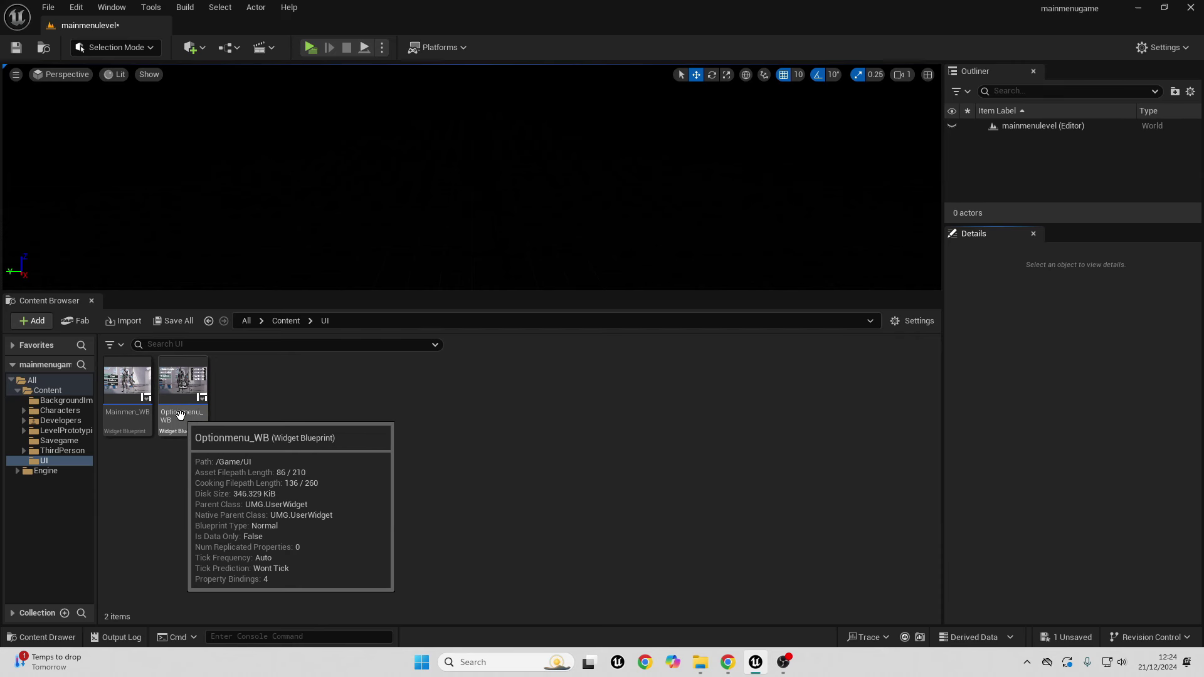
Open the Optionmenu_WB widget and add two Horizontal Boxes to its Vertical Box
double_click(192, 393)
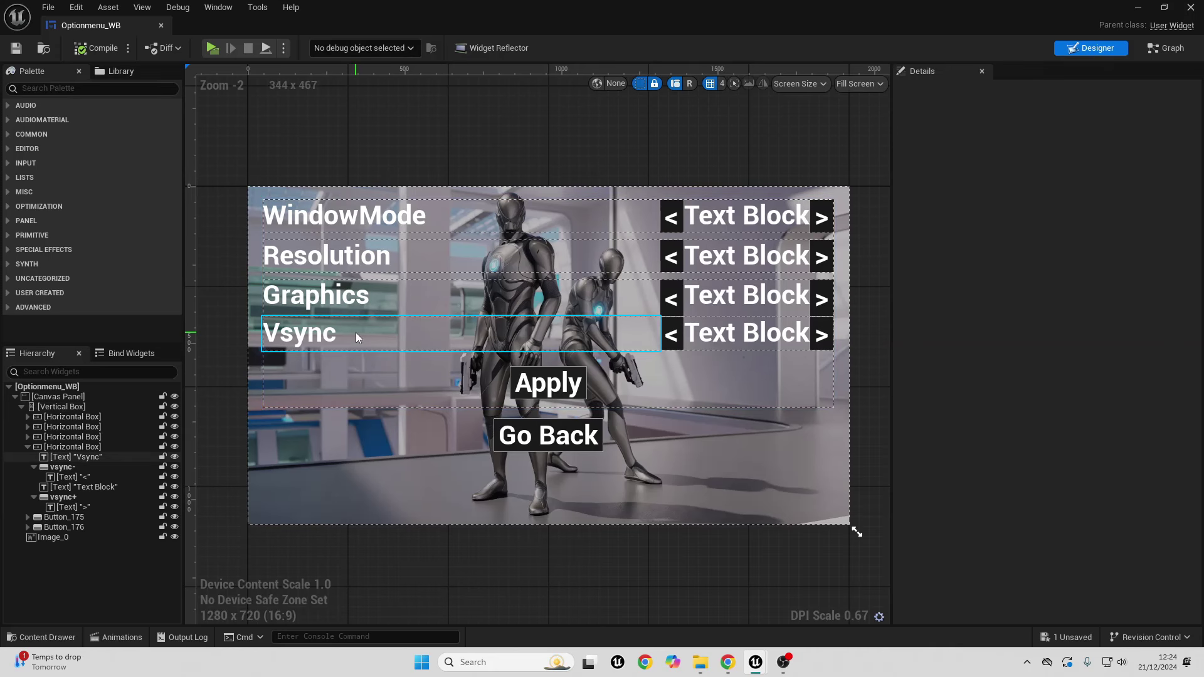
left_click(86, 88)
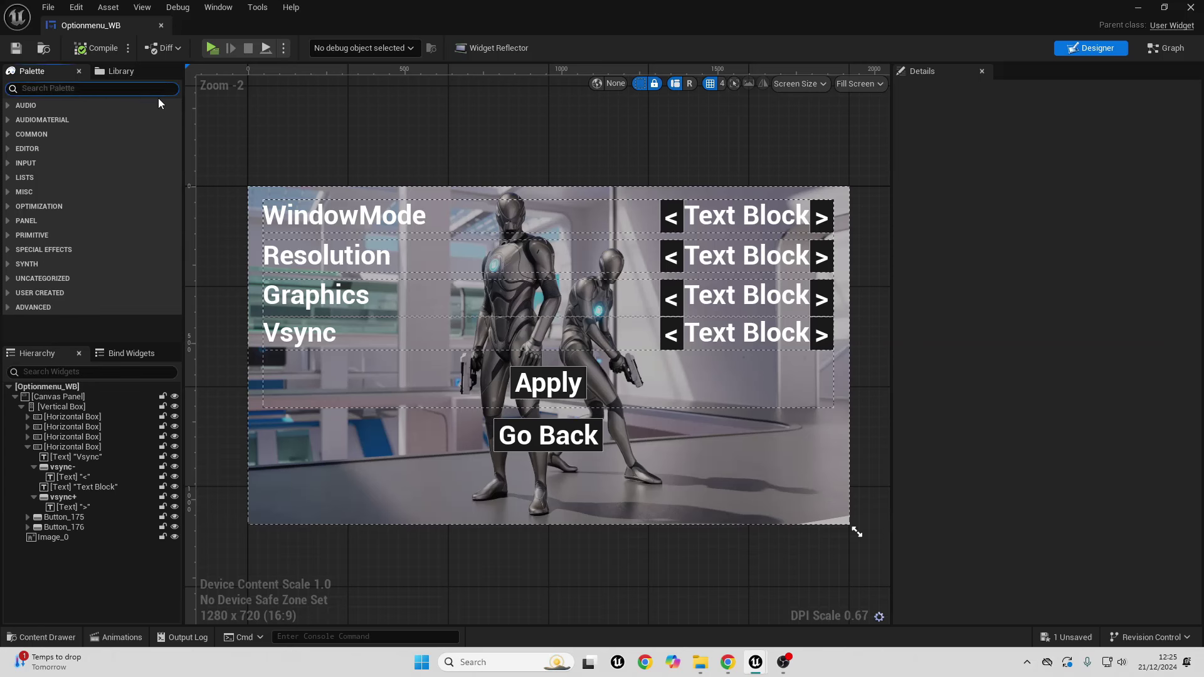
type("HOR")
left_click_drag(44, 124, 70, 407)
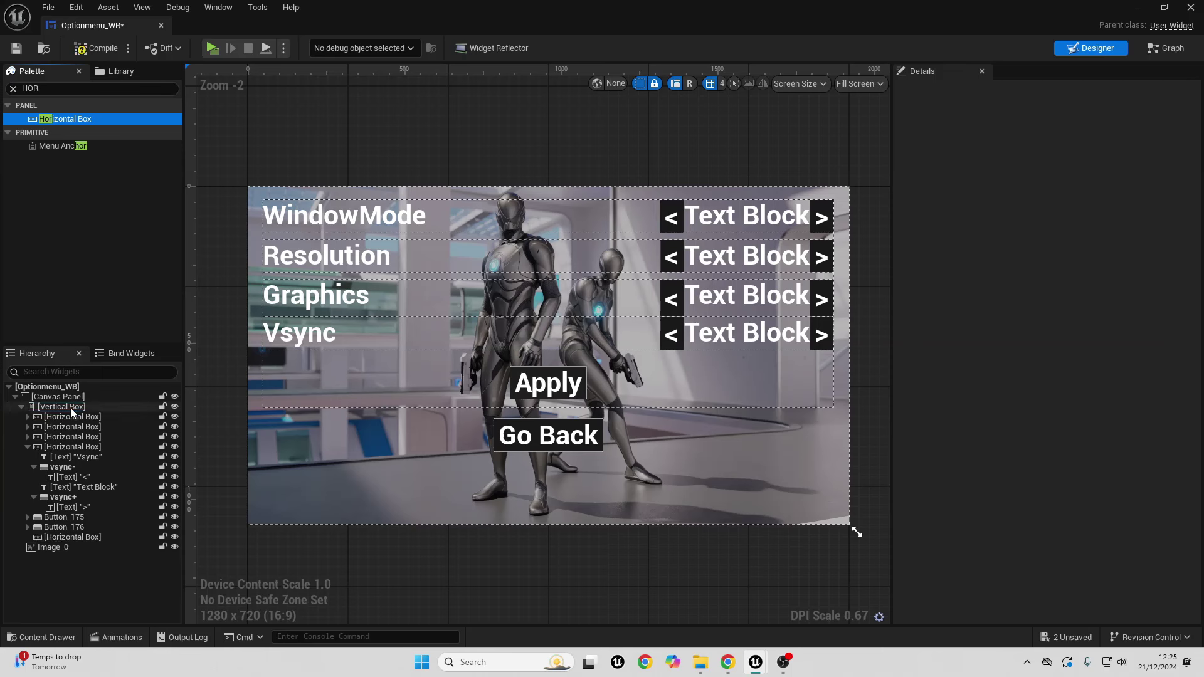
left_click_drag(46, 119, 94, 408)
Add a Text widget to the first new Horizontal Box and set its text to Music
double_click(55, 91)
type("TEX")
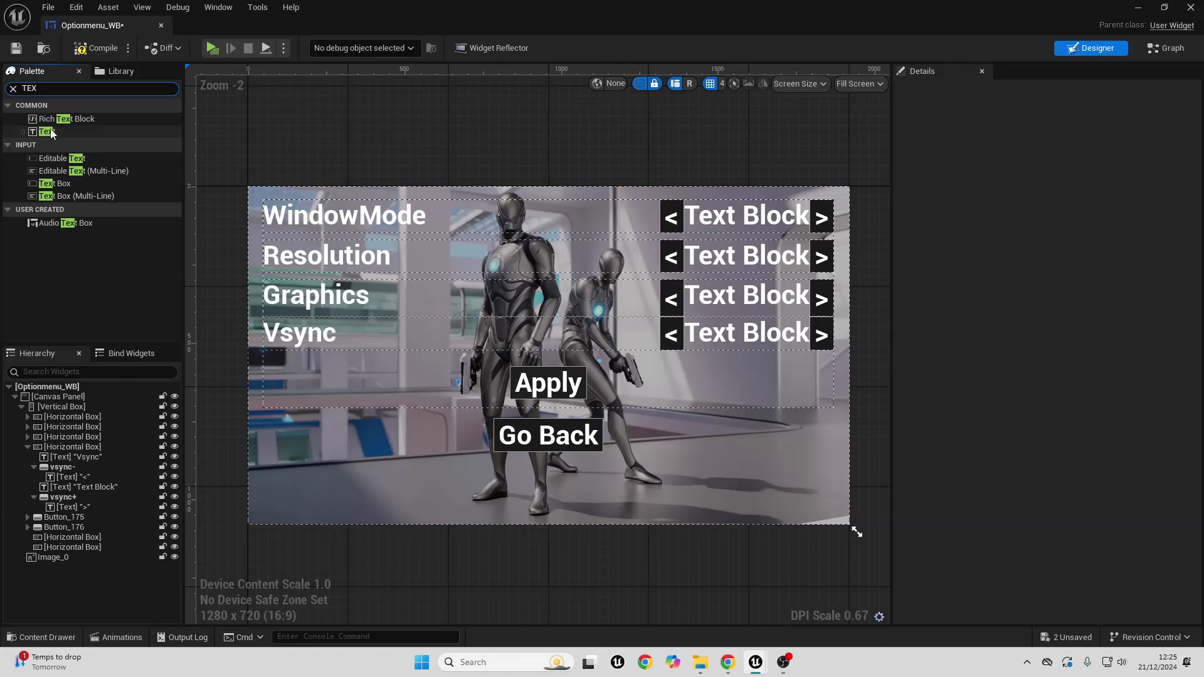
left_click_drag(50, 131, 70, 539)
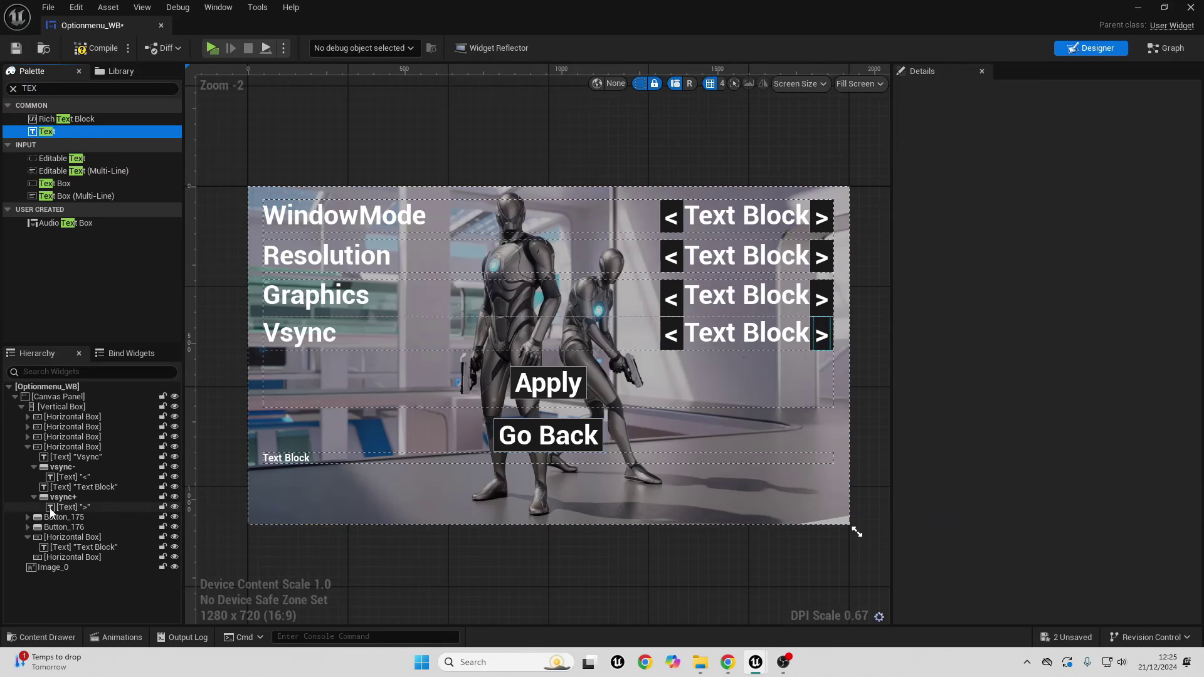
left_click(290, 461)
left_click(1035, 237)
type("mU")
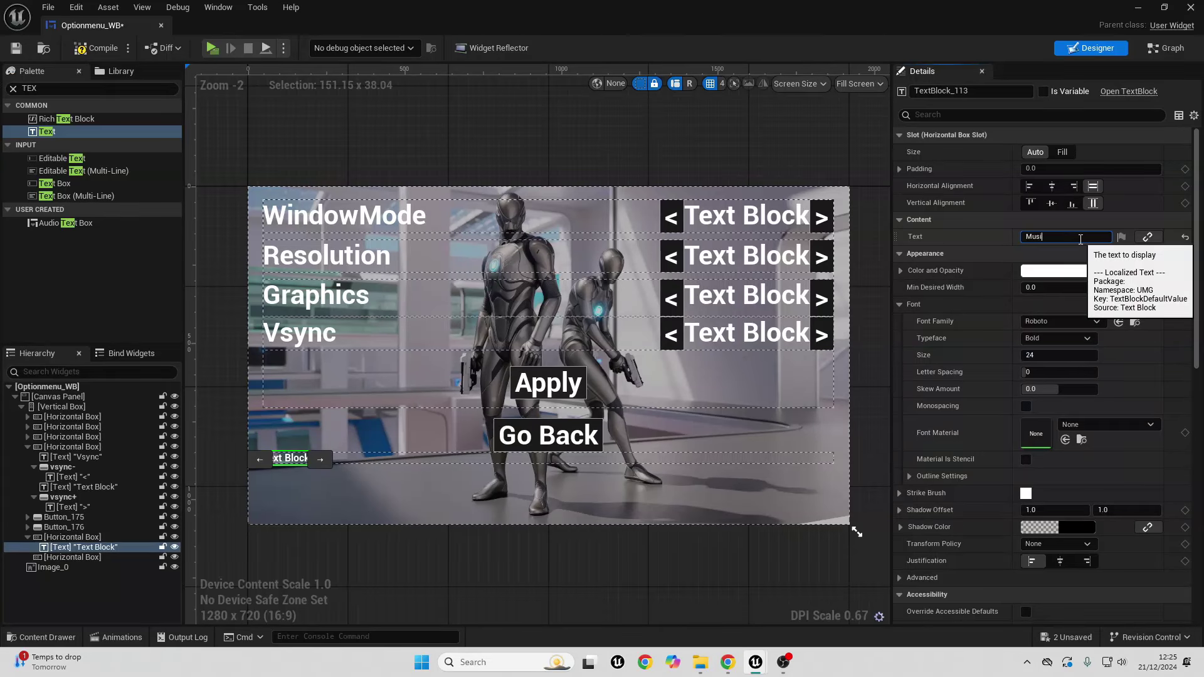
key("Return")
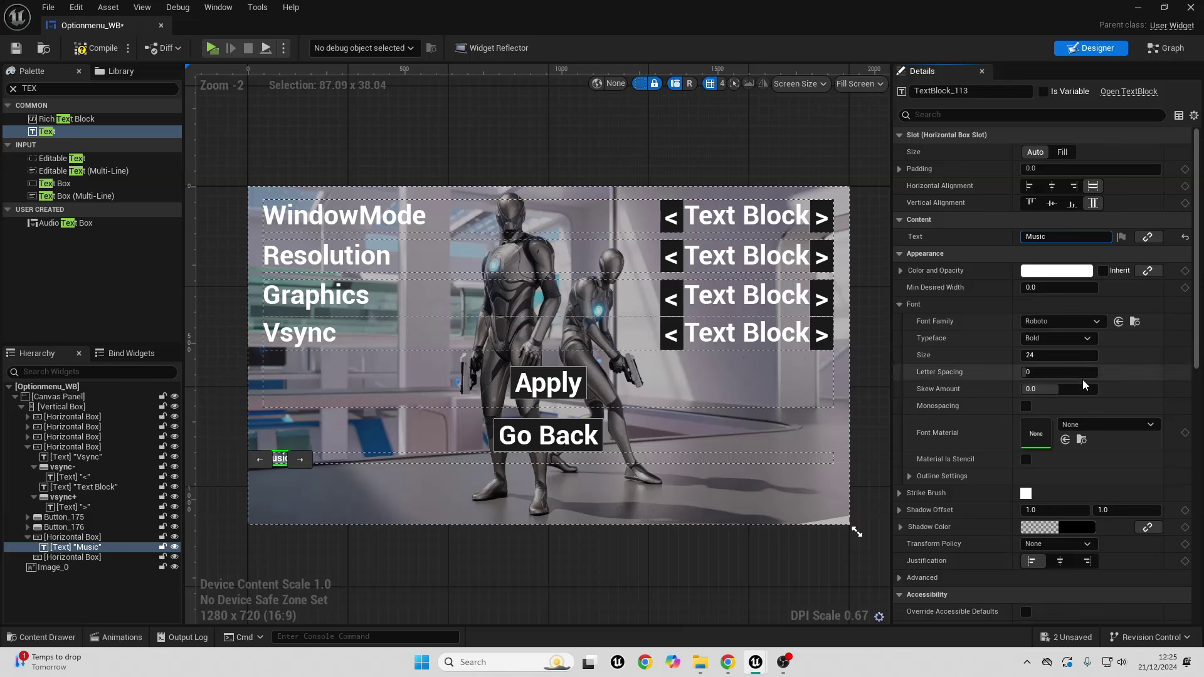
Set the Music text's font size to 65
left_click(1058, 356)
type("65")
key("Return")
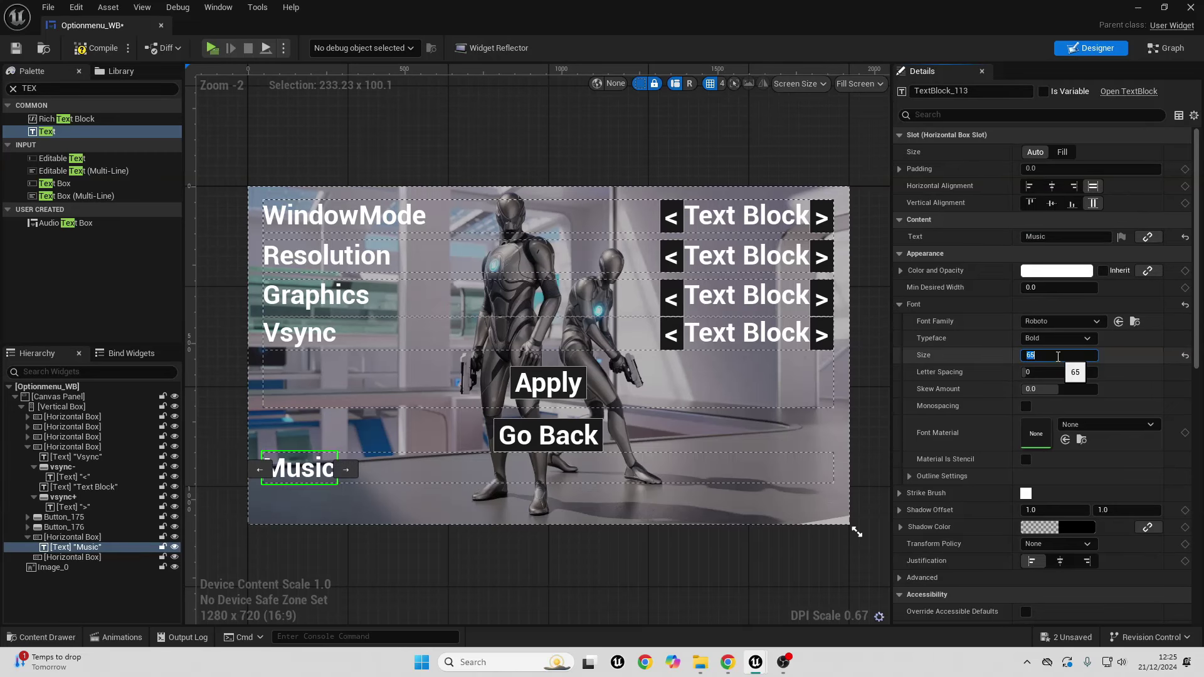
Nest a Horizontal Box after the Music text in the same row and place a Slider inside it
left_click(19, 88)
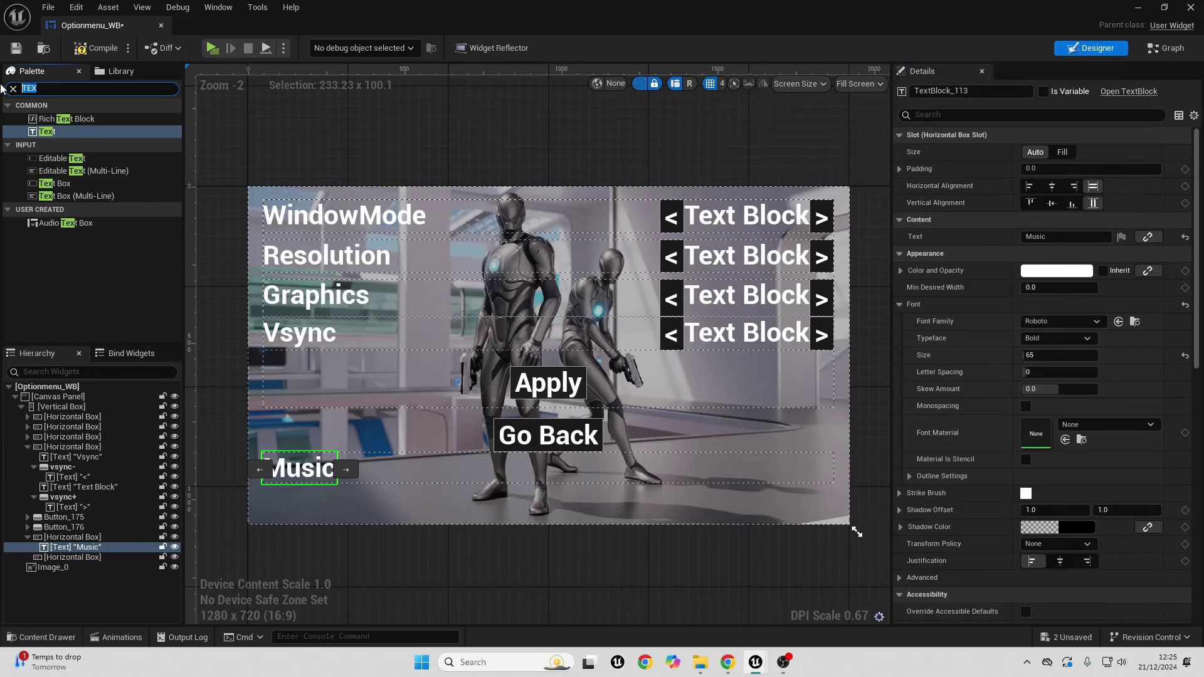
type("hor")
left_click_drag(68, 120, 76, 548)
left_click(3, 88)
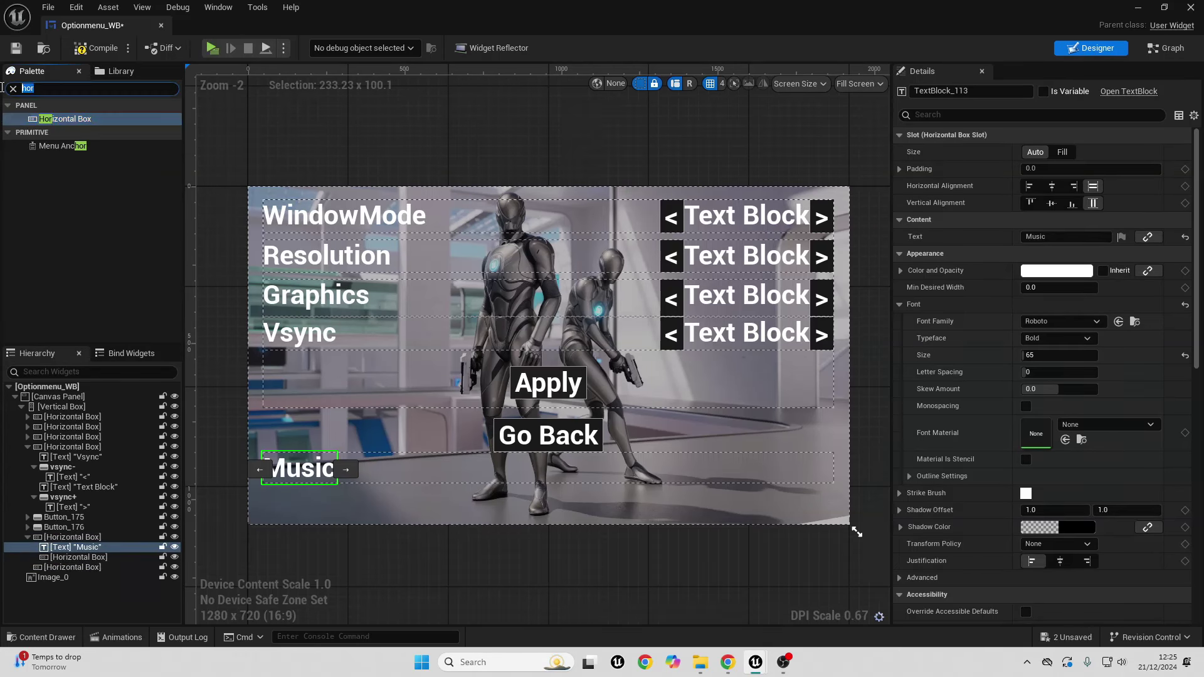
type("slid")
left_click_drag(51, 248, 81, 559)
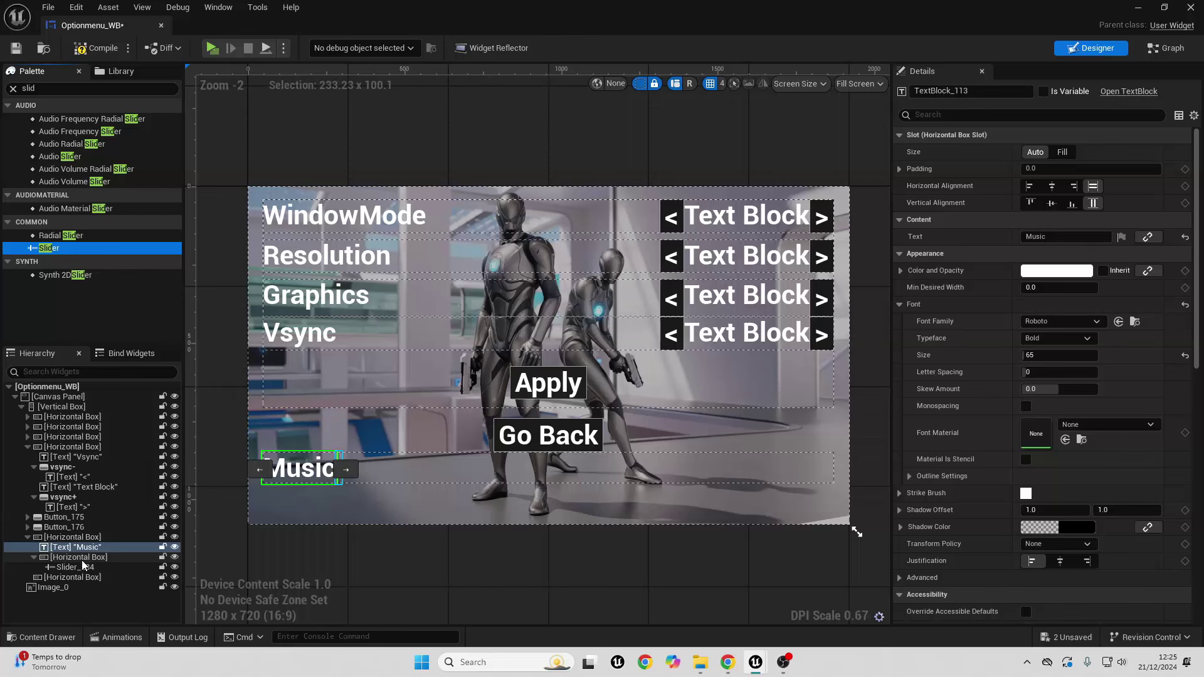
Set the slot size of both the slider and its nested Horizontal Box to Fill
left_click(75, 567)
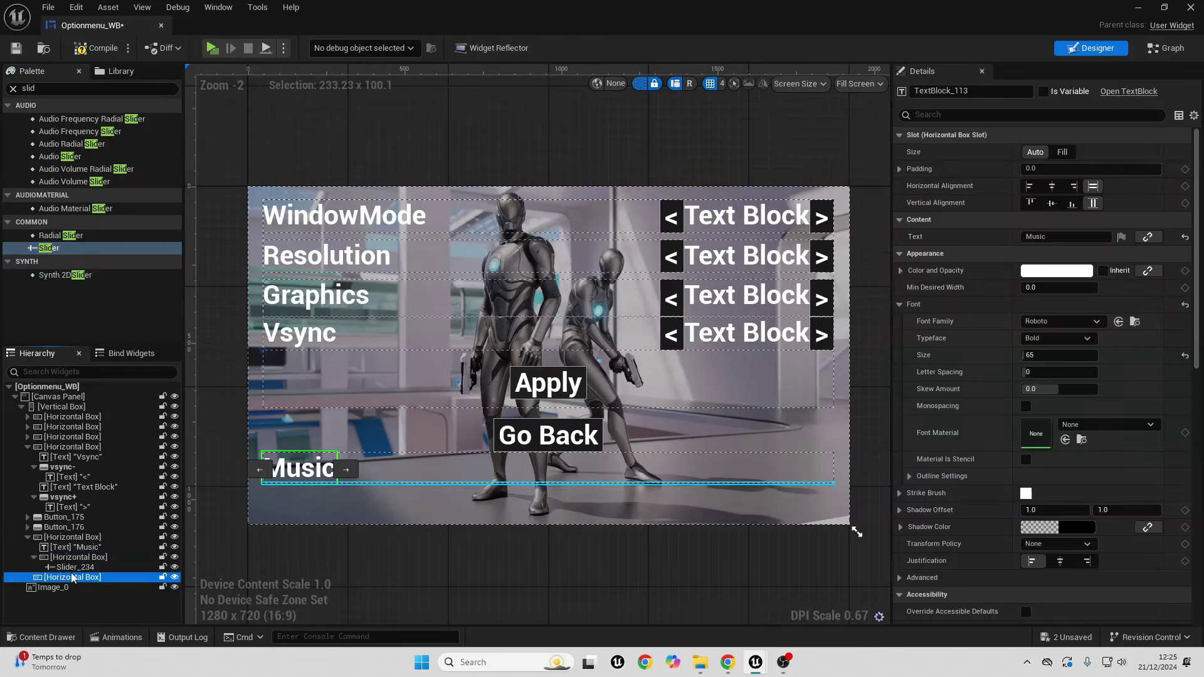
left_click(1067, 154)
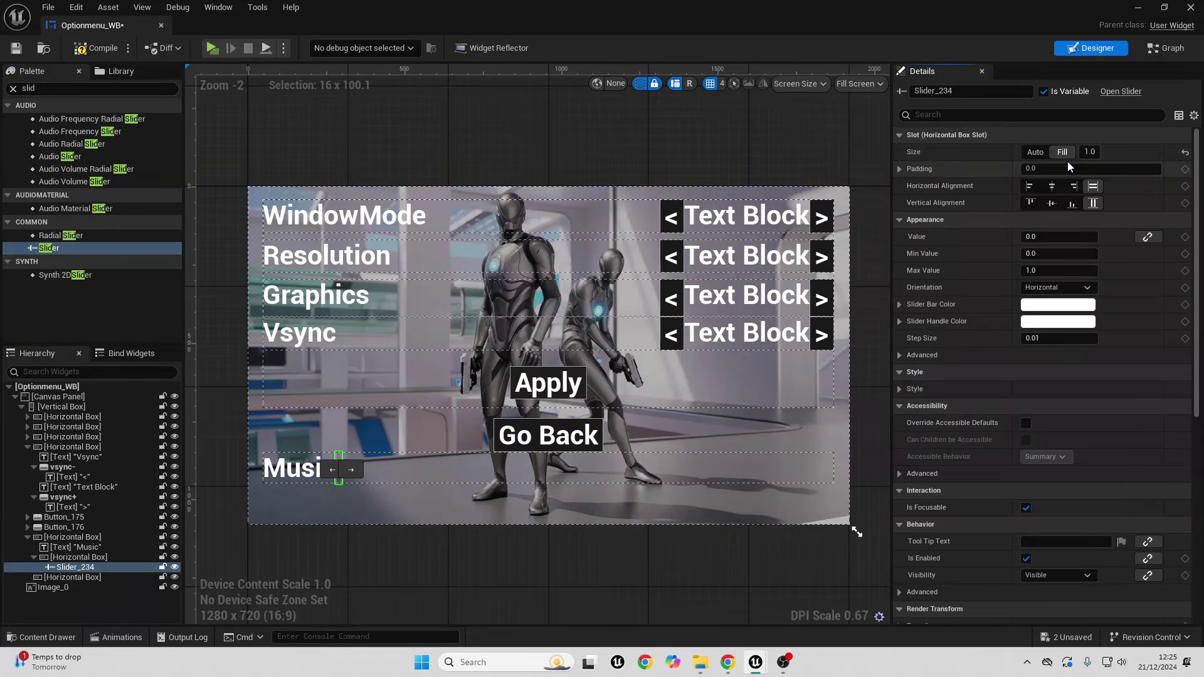
left_click(72, 557)
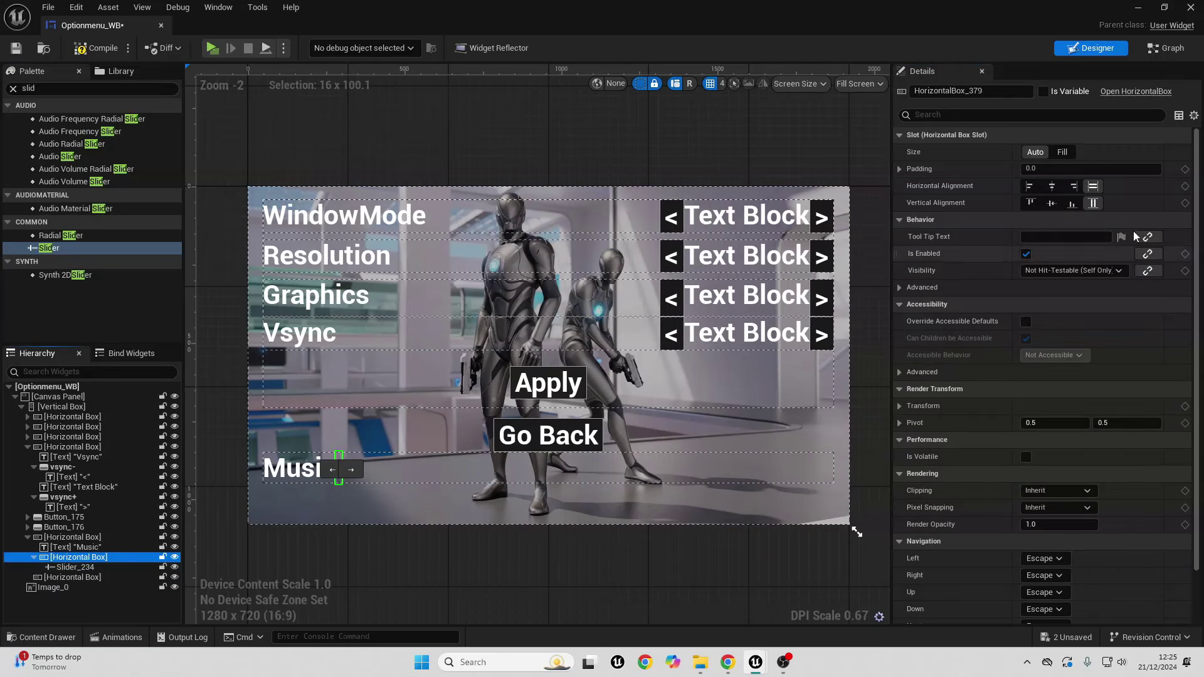
left_click(1062, 151)
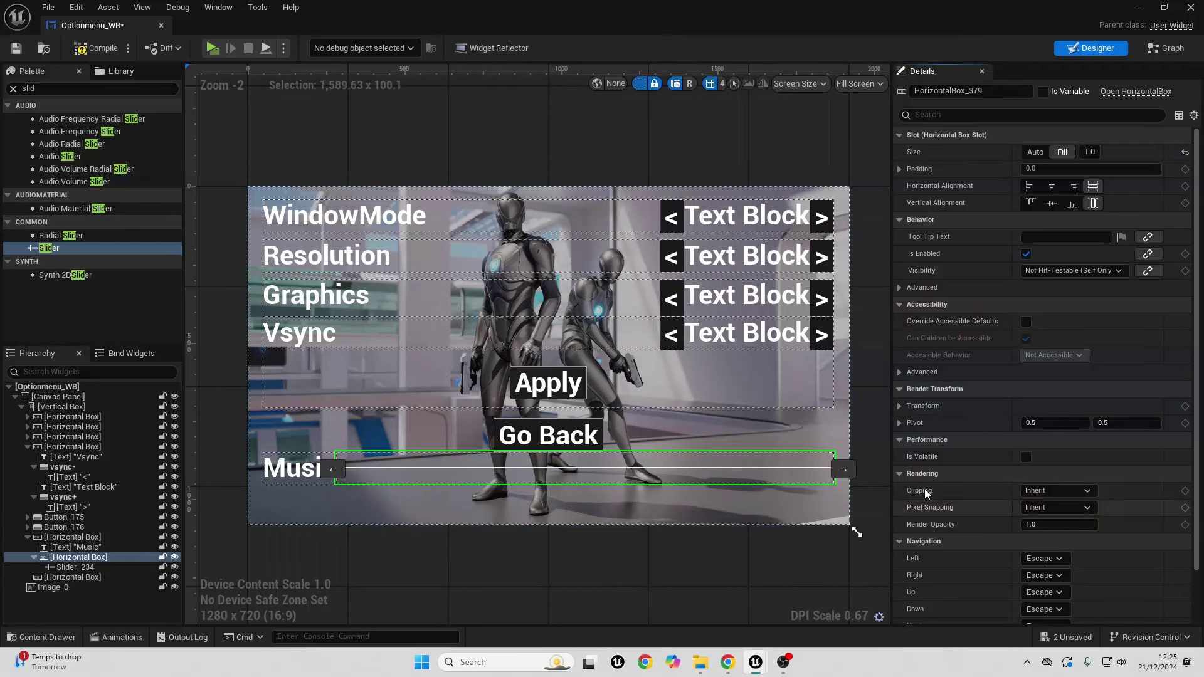
Add a Text widget beside the slider in the nested Horizontal Box and center it vertically
double_click(39, 88)
type("tex")
left_click_drag(62, 133, 84, 558)
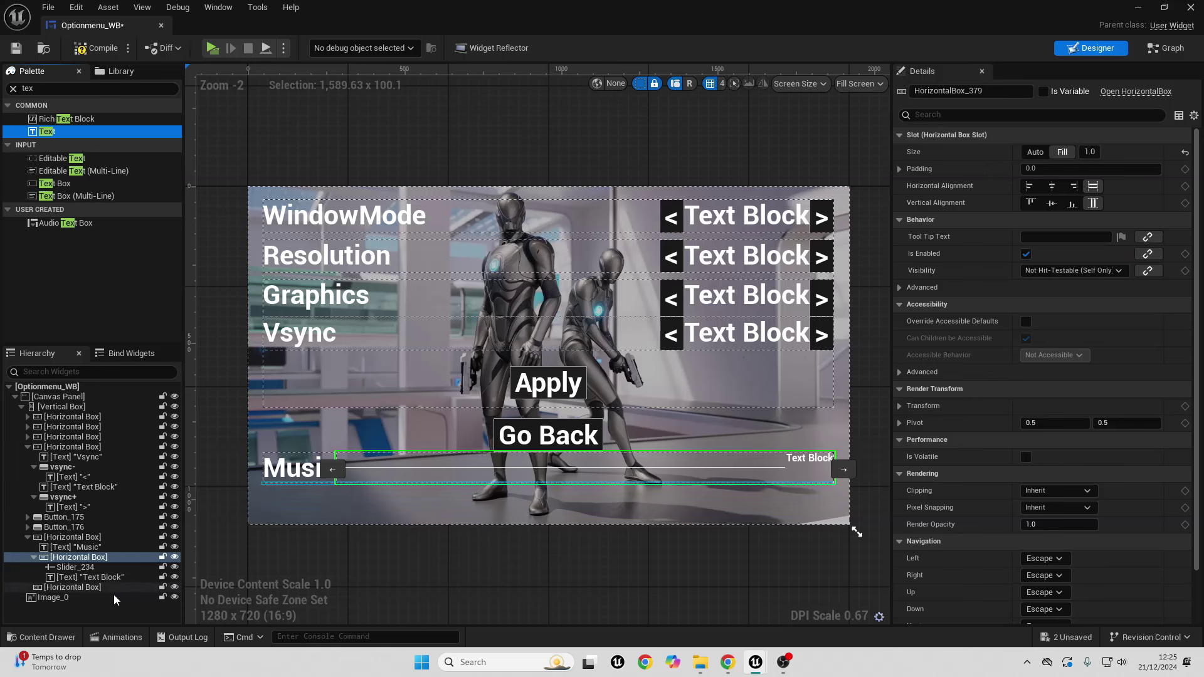
left_click(95, 577)
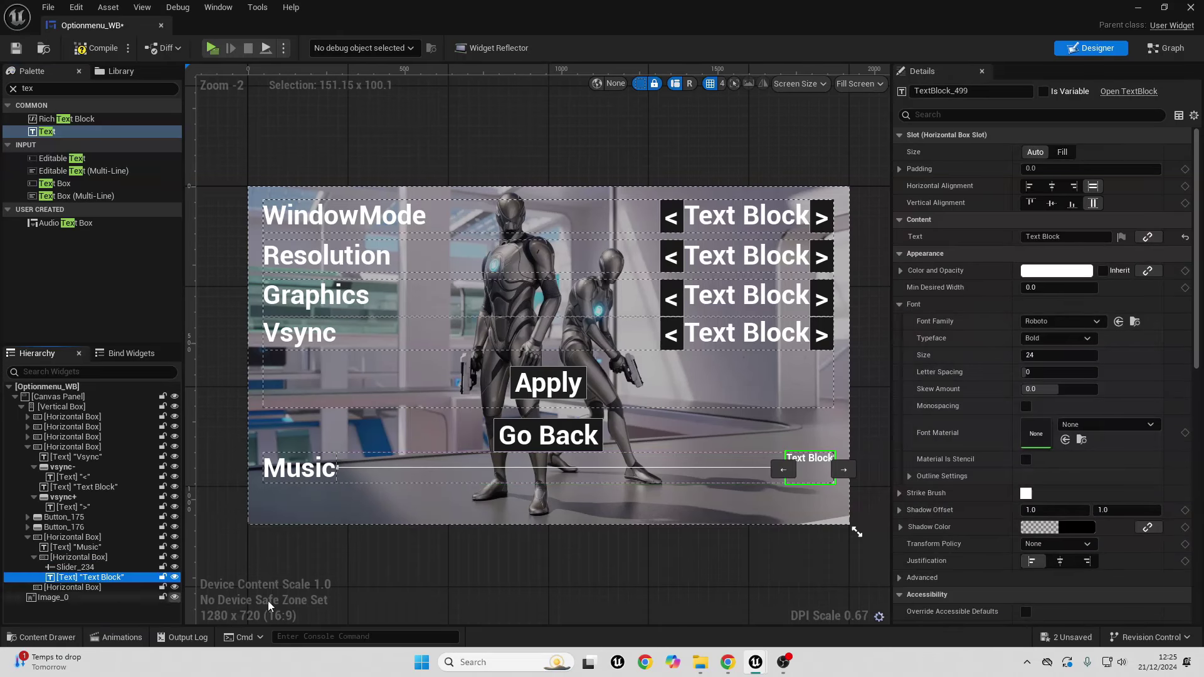
left_click(1051, 204)
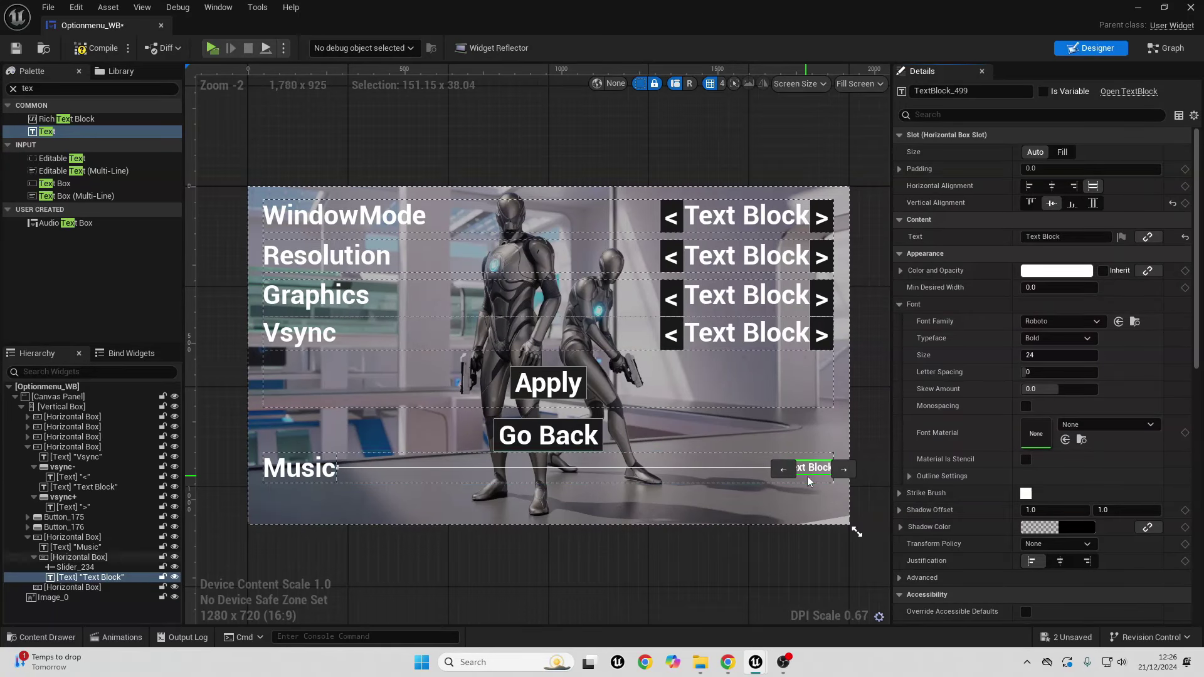
Set the padding of the nested Horizontal Box holding the slider to 20
left_click(106, 557)
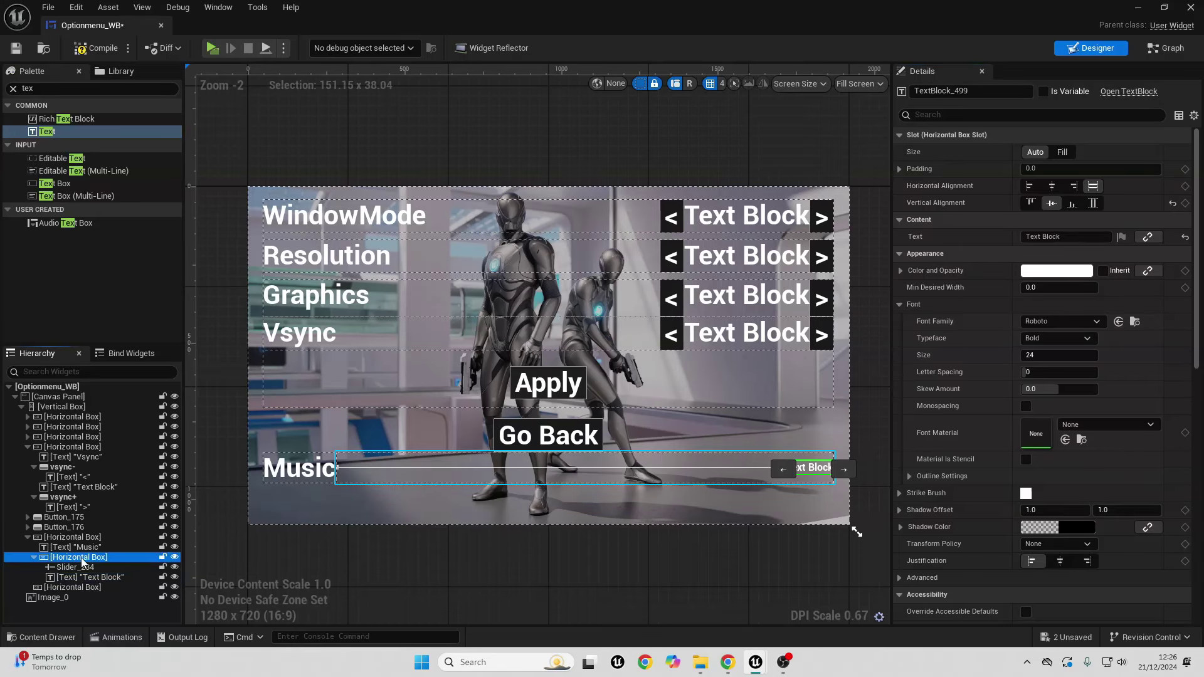
left_click(1038, 168)
type("20")
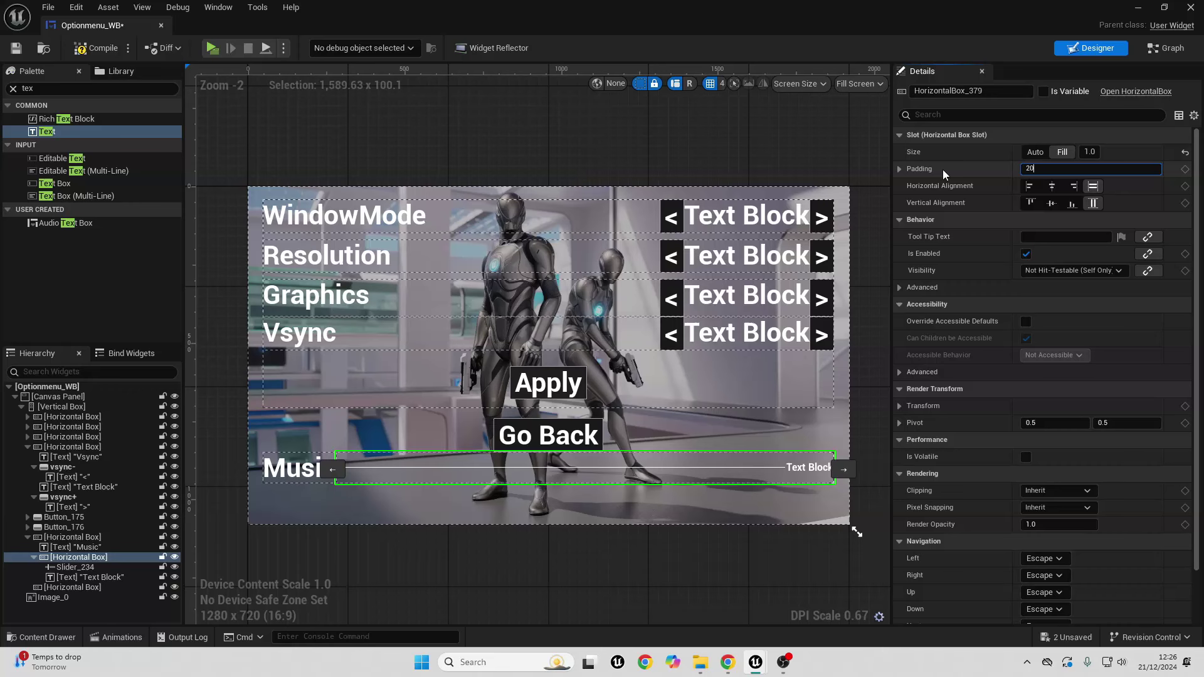
key("Return")
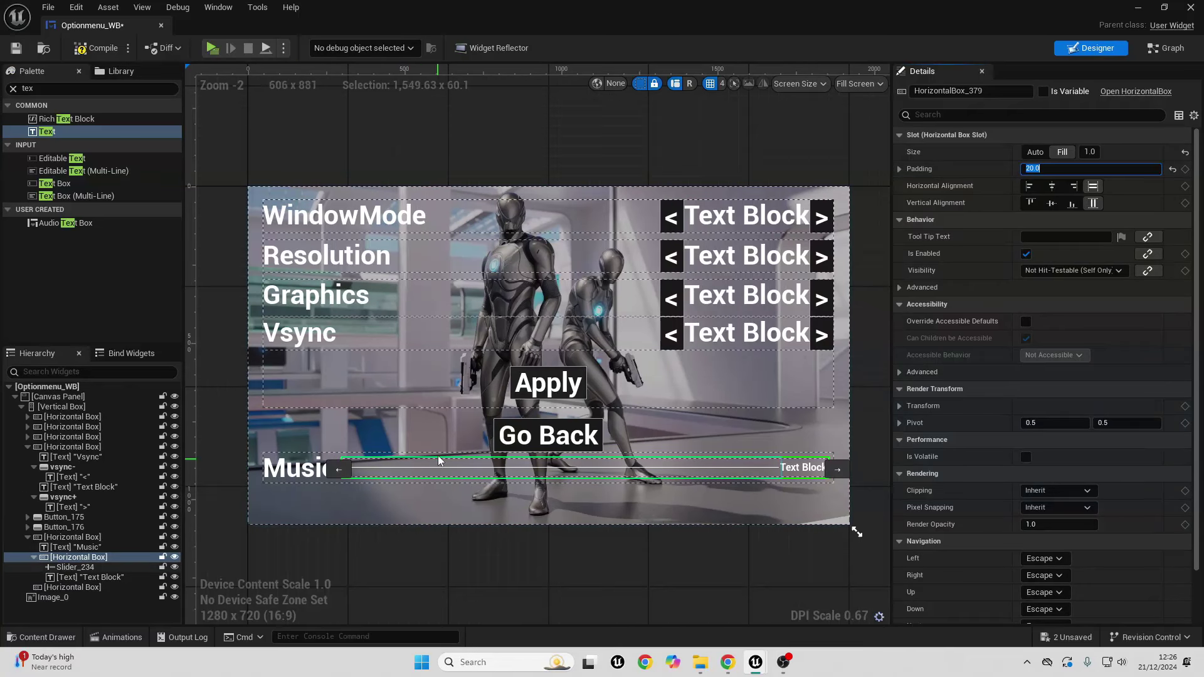
Copy the Music text and its nested slider box into the second, empty Horizontal Box
left_click(33, 557)
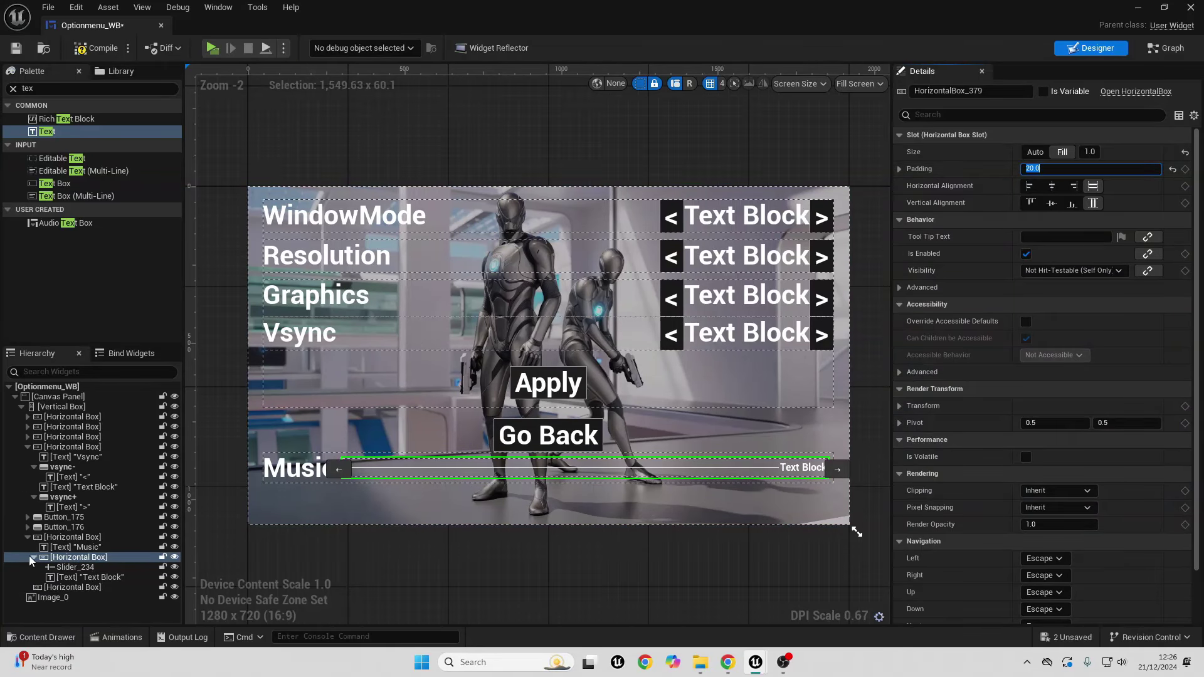
left_click(82, 550)
left_click(82, 557)
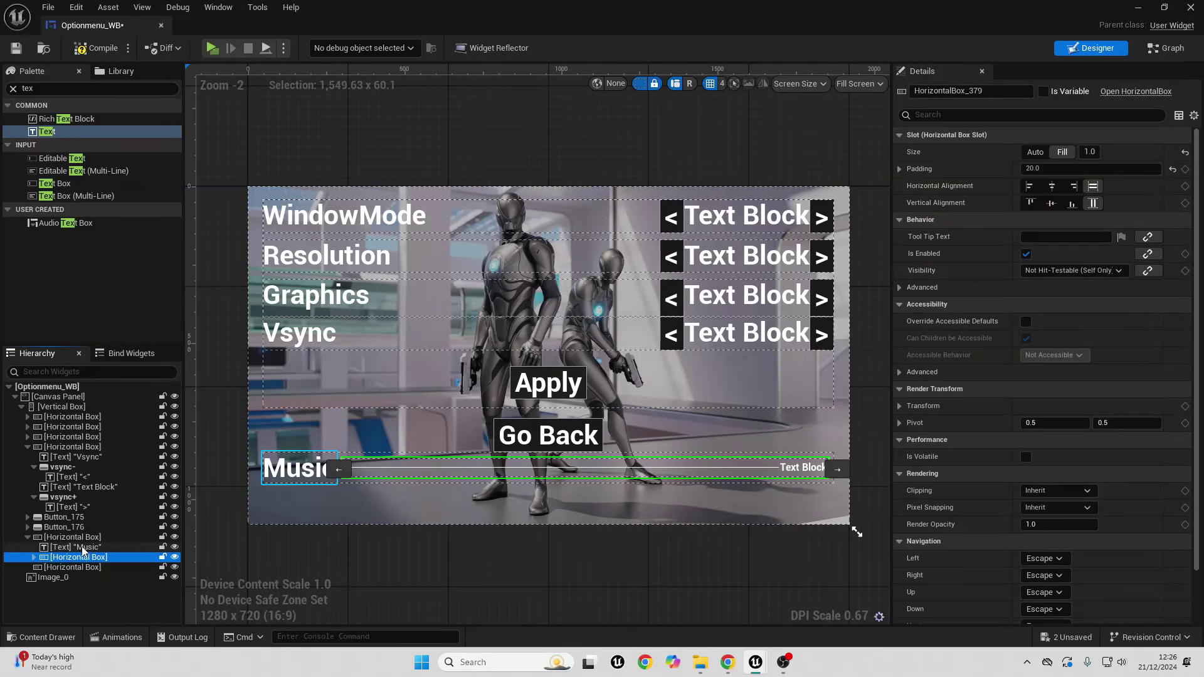
key("Up")
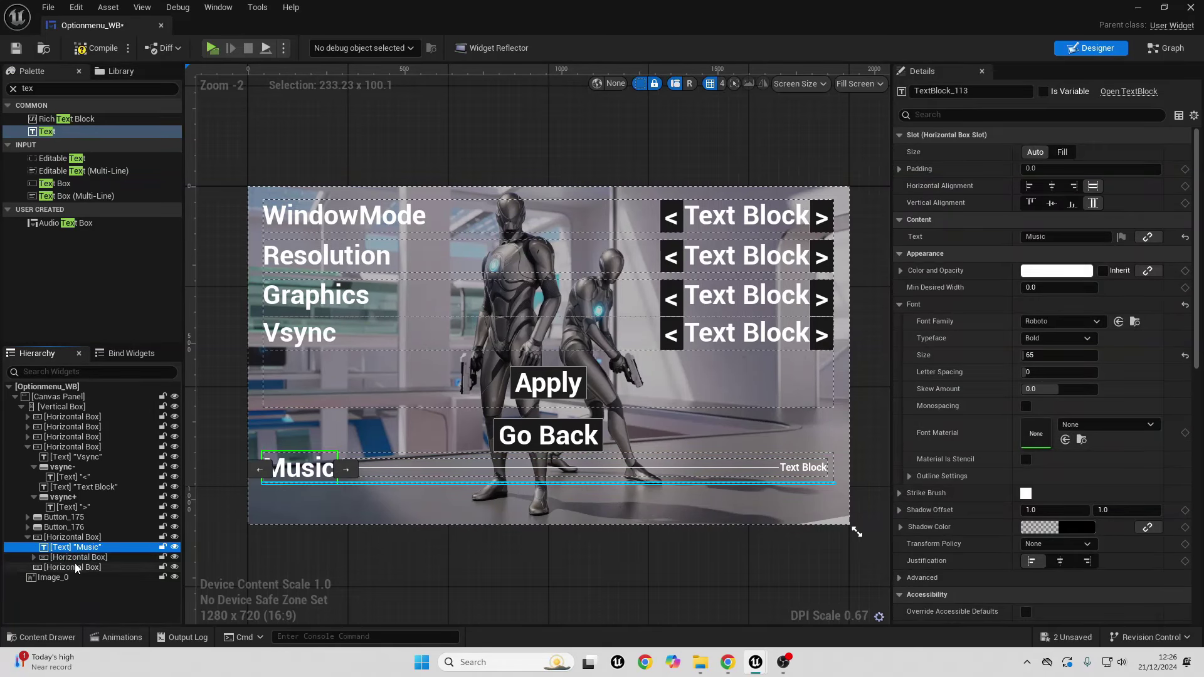
left_click(77, 558, "ctrl")
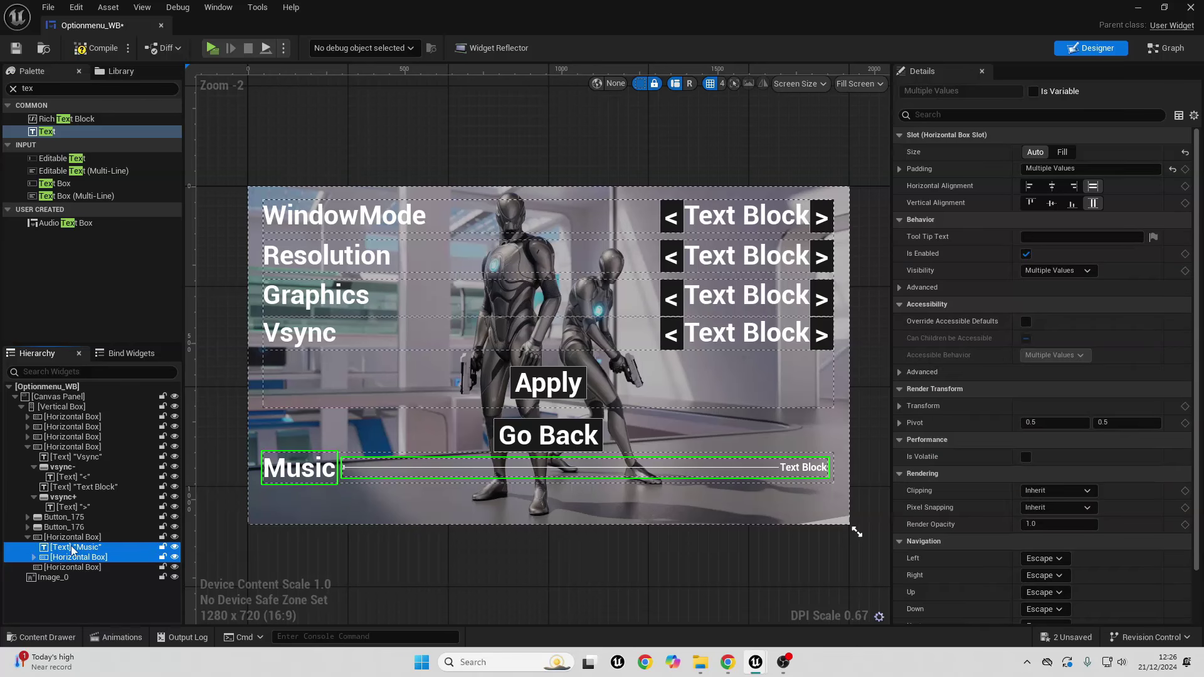
left_click(87, 567)
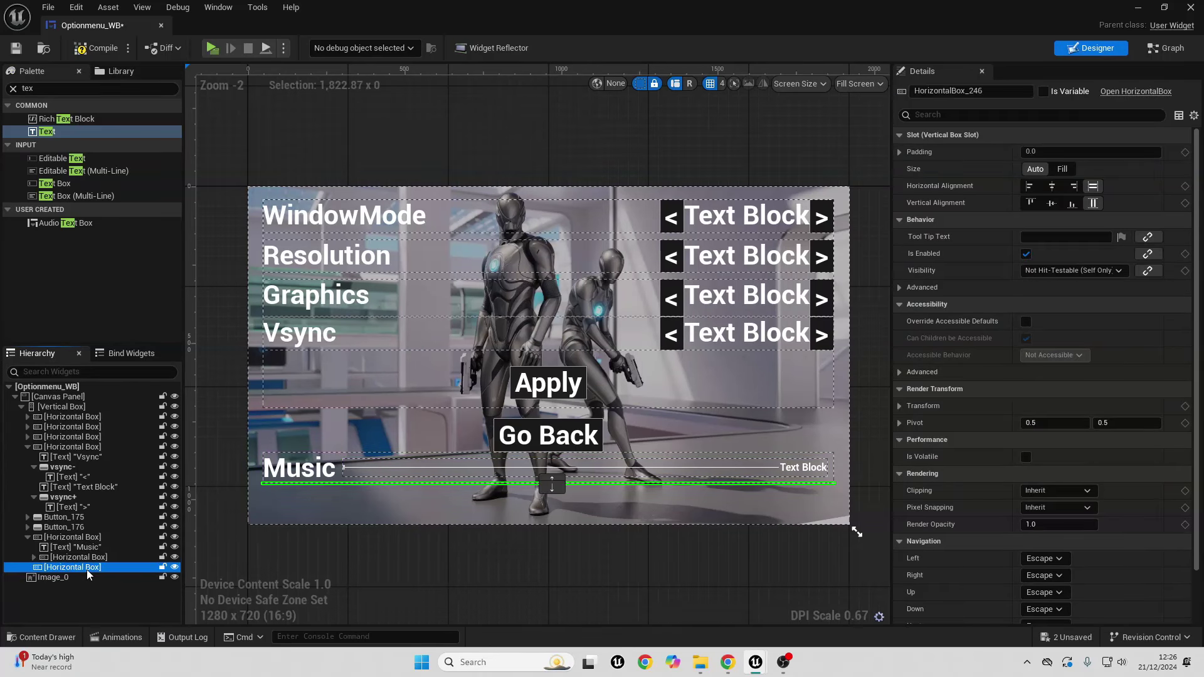
key("ctrl+v")
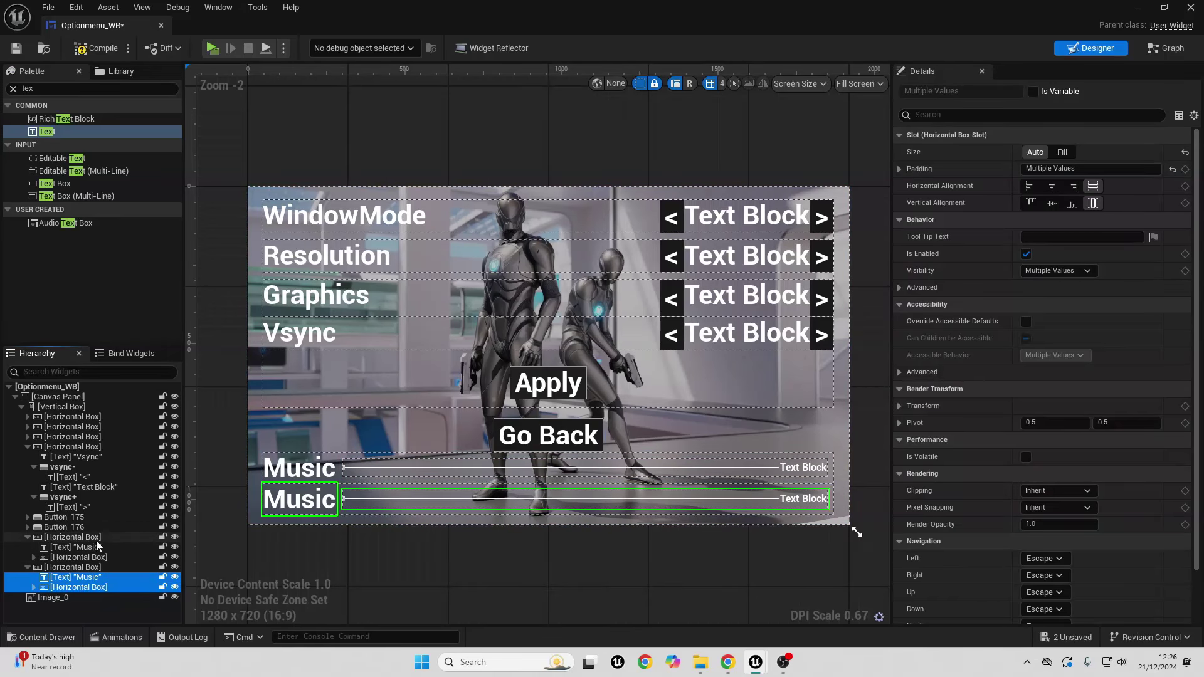
Move the first Music row up two places so it sits above the Apply and Go Back buttons
left_click(72, 539)
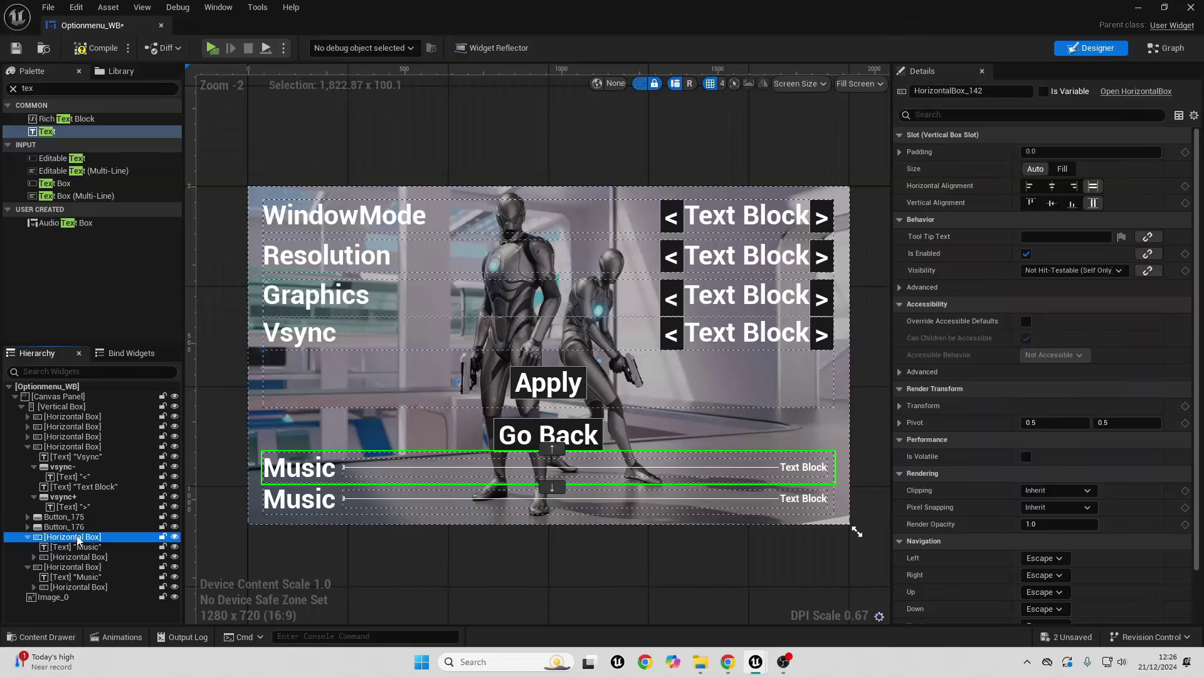
left_click(552, 447)
left_click(551, 416)
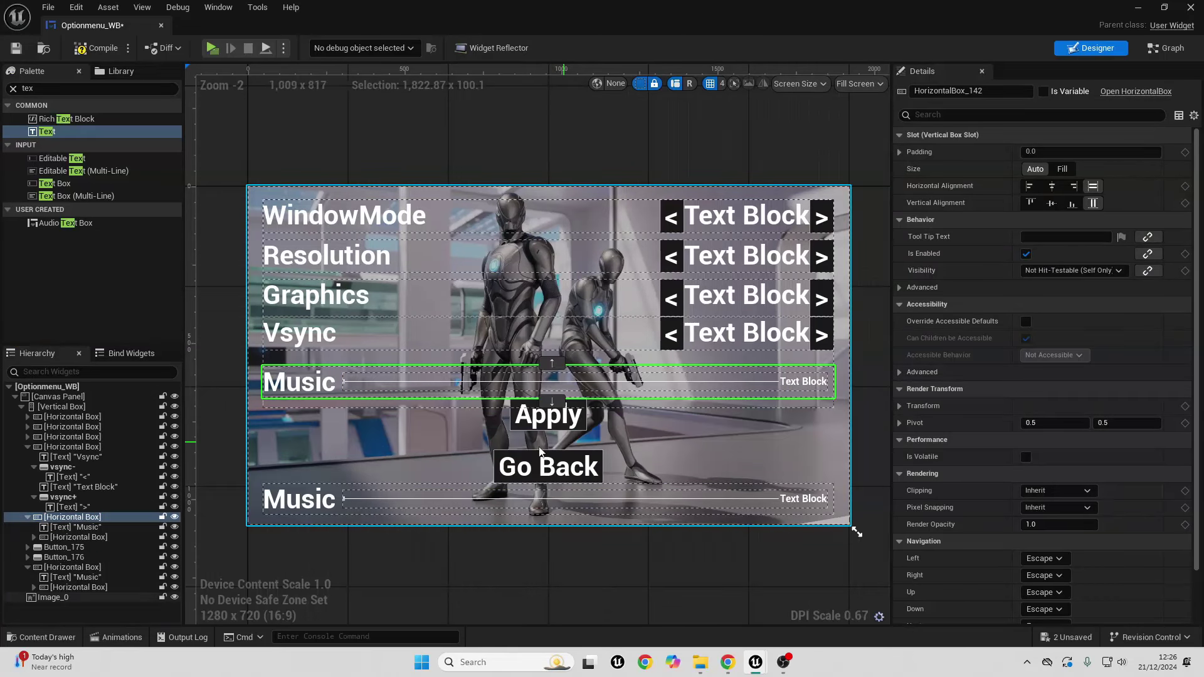
Move the second Music row up two places so it sits above the Apply and Go Back buttons
left_click(89, 567)
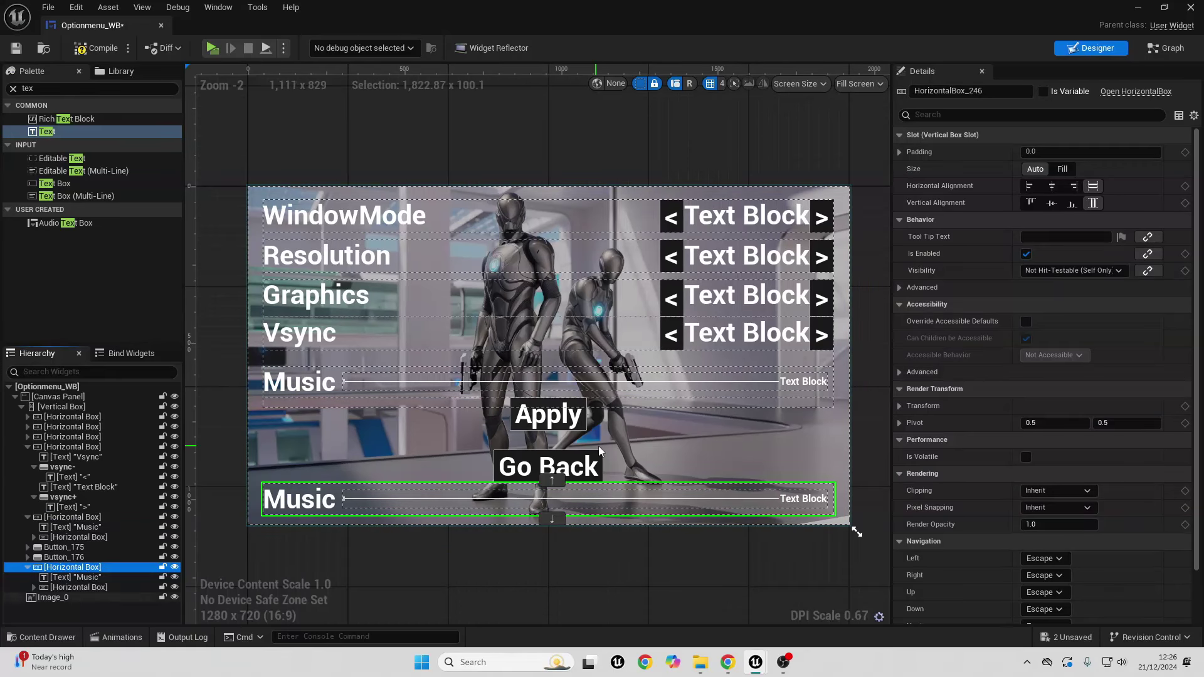
left_click(553, 481)
left_click(553, 449)
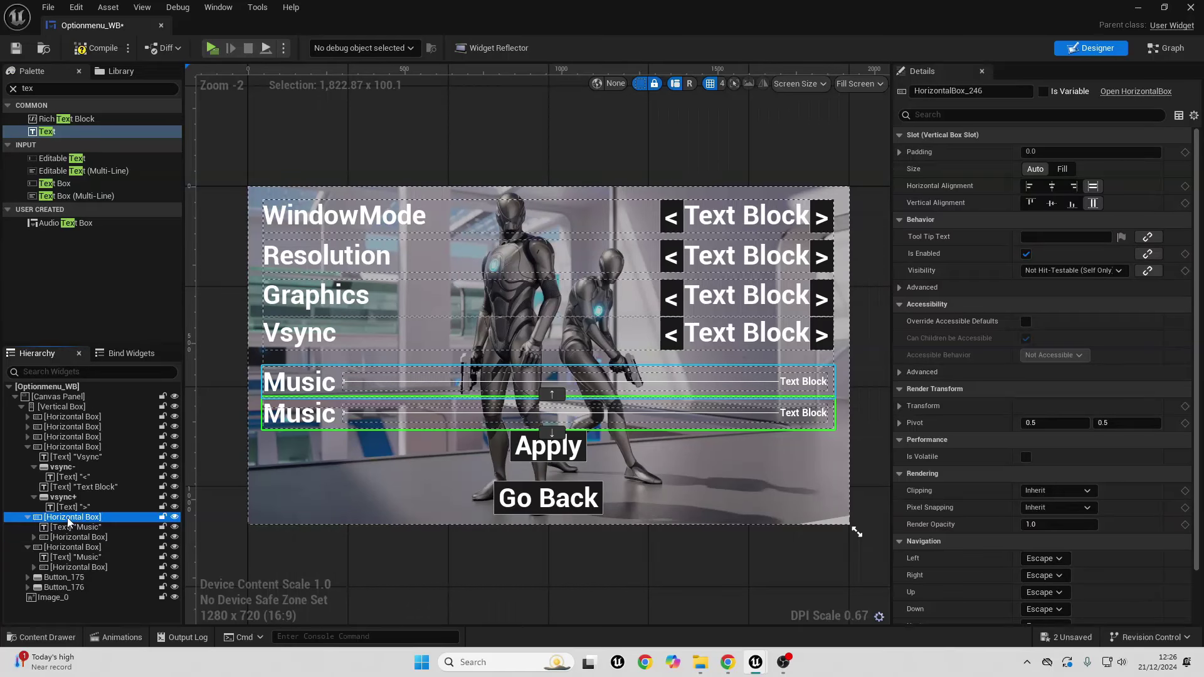
Set the bottom padding of the first Music row's Horizontal Box to 50
left_click(94, 517)
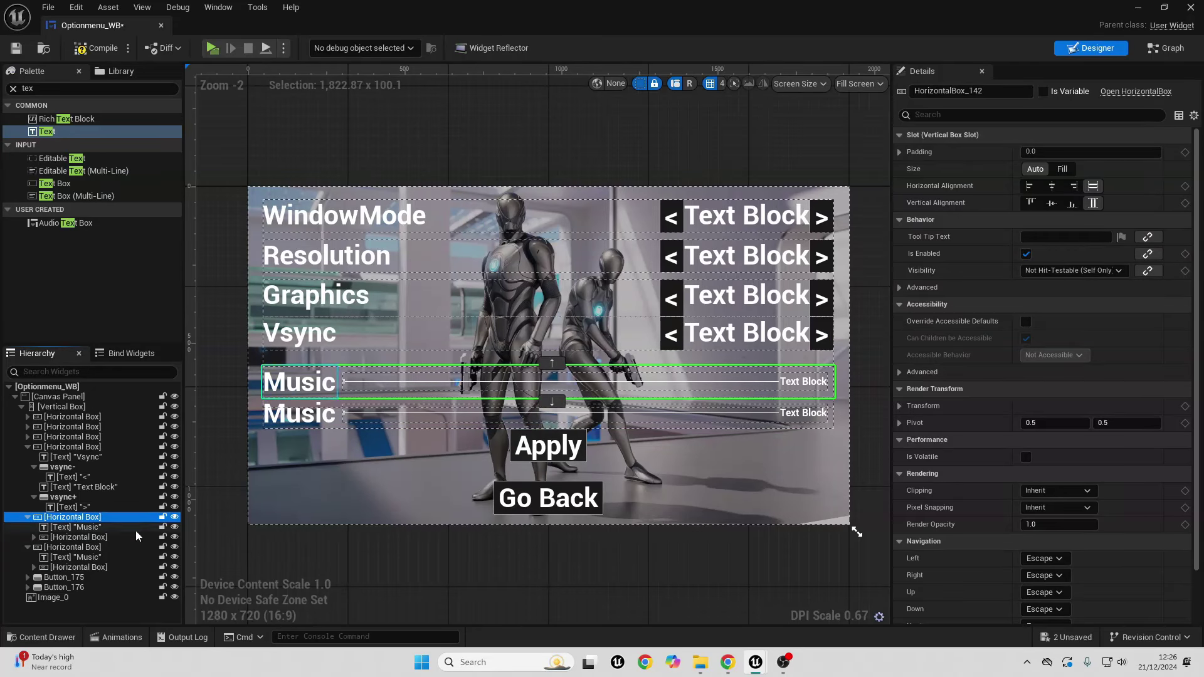
left_click(900, 153)
left_click(1048, 220)
type("50")
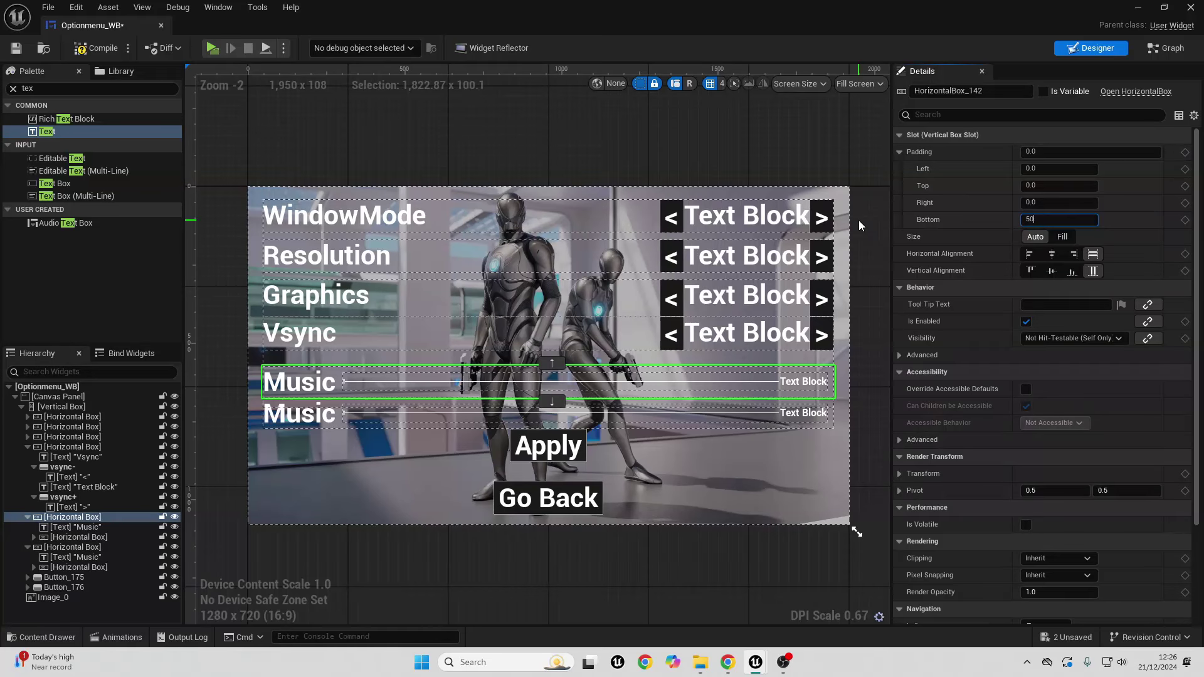
key("Return")
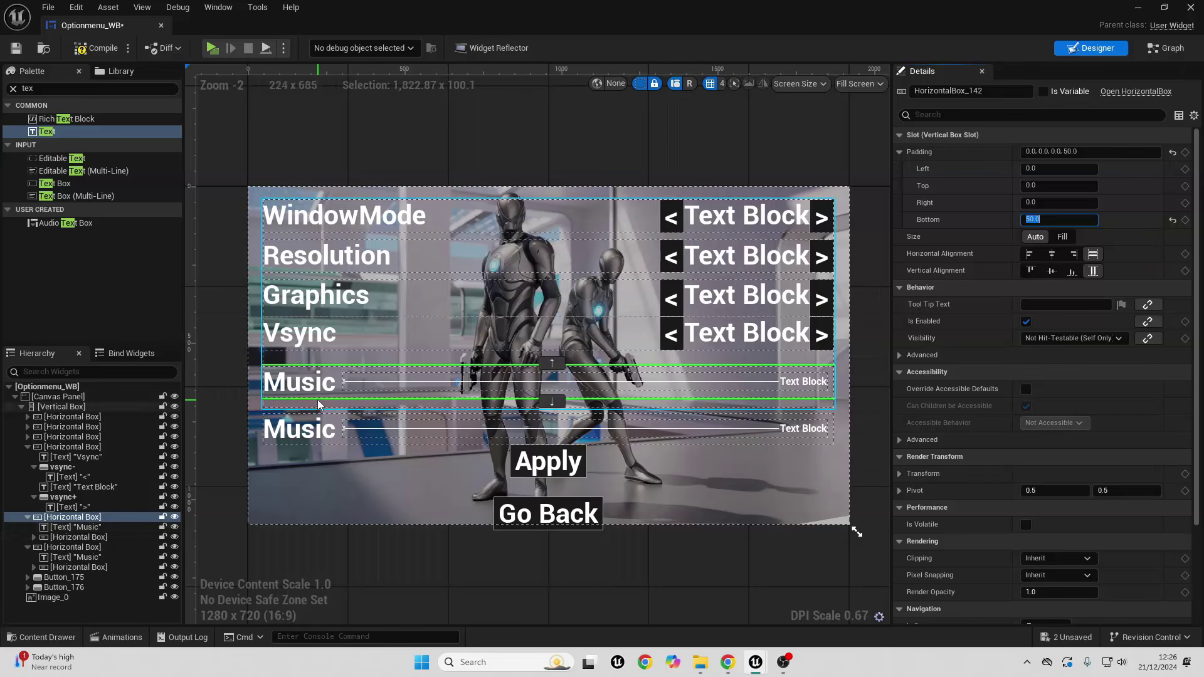
Change the label text of the second Music row to Audio
left_click(307, 437)
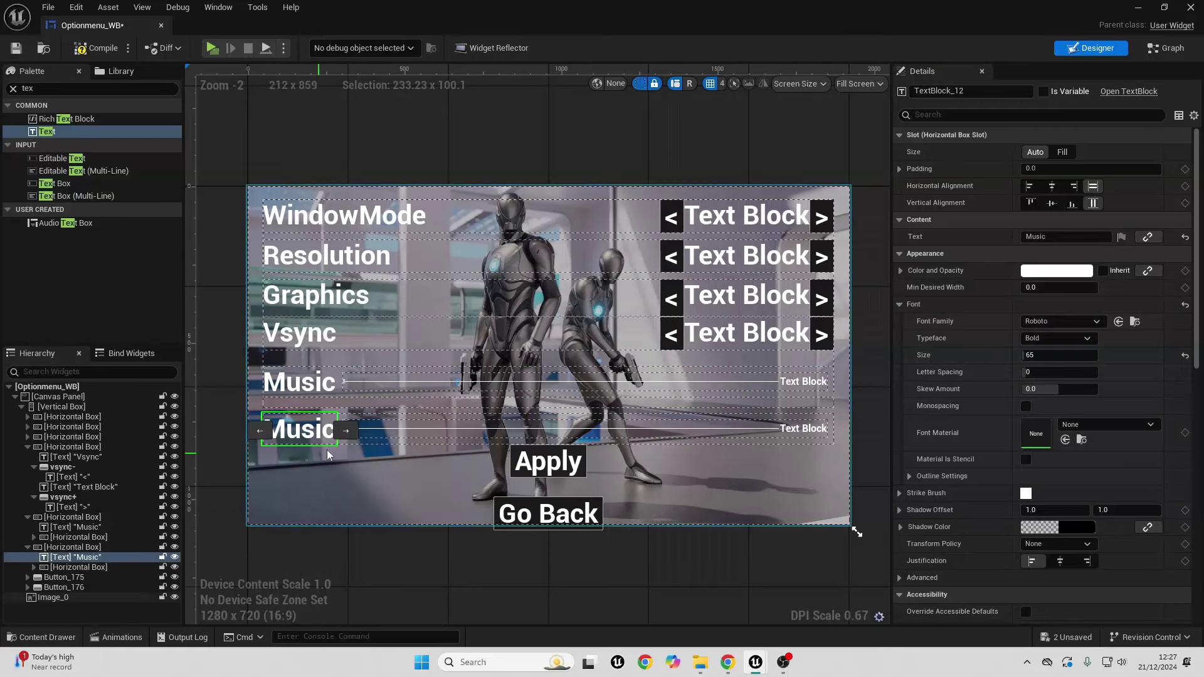
left_click(1066, 236)
type("Audio")
key("Return")
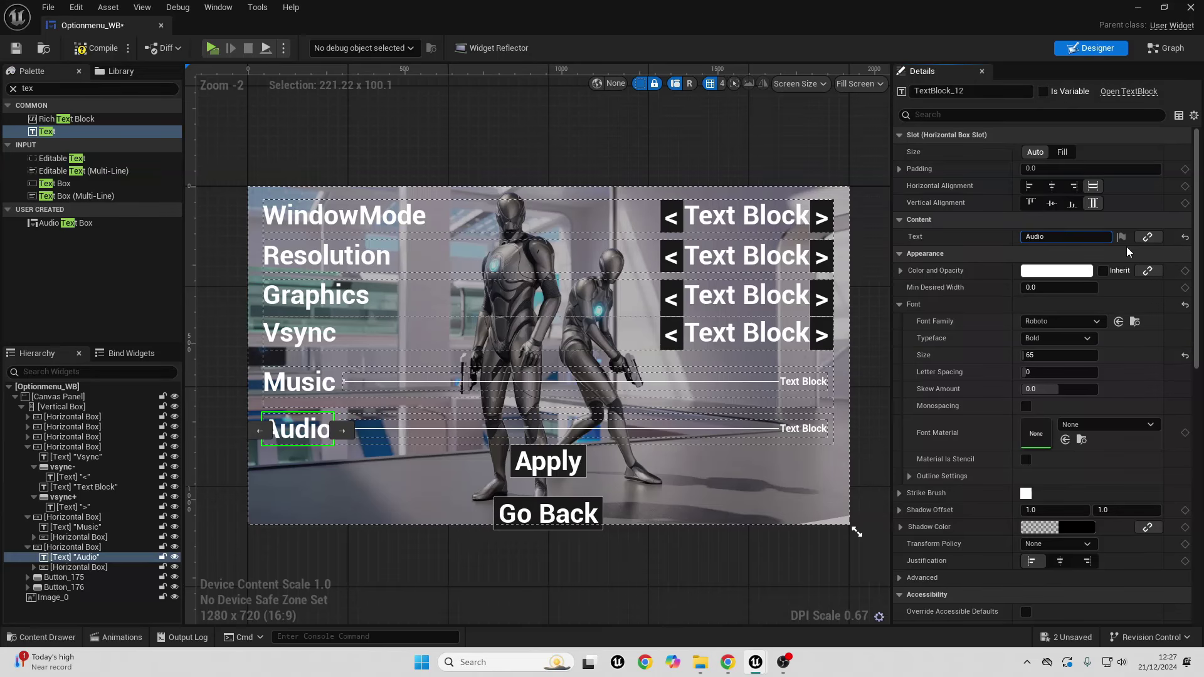
Reduce the Apply button's bottom padding to bring Go Back closer, and save the options menu widget
left_click(597, 524)
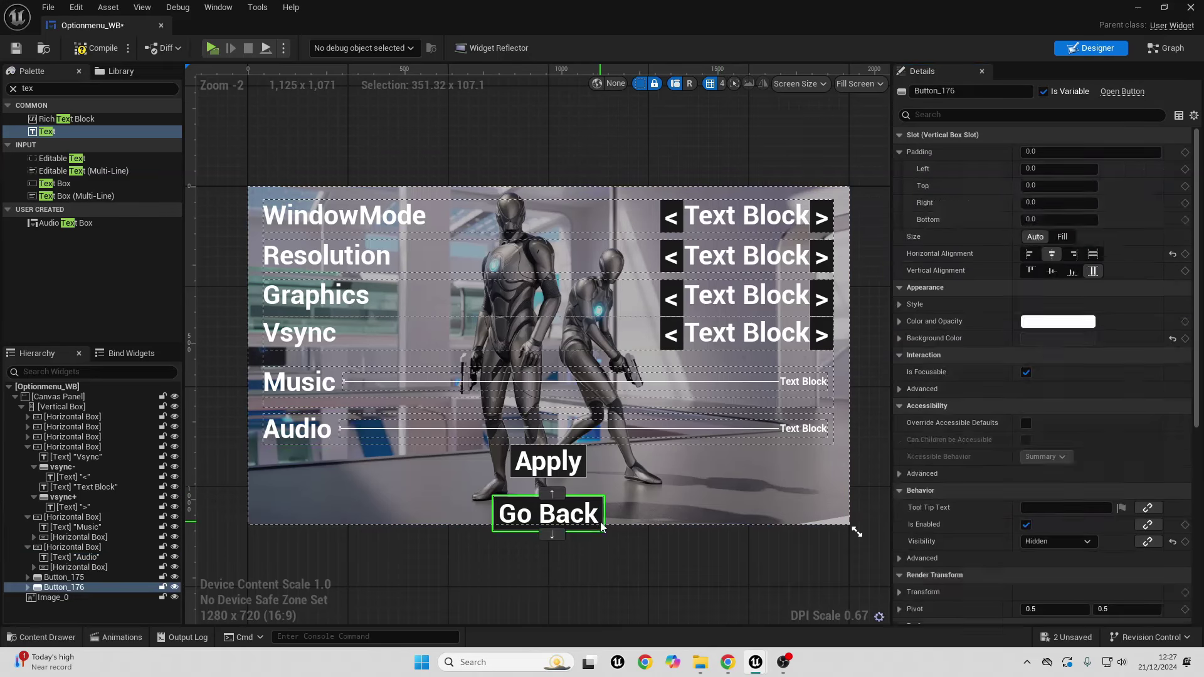
left_click(585, 474)
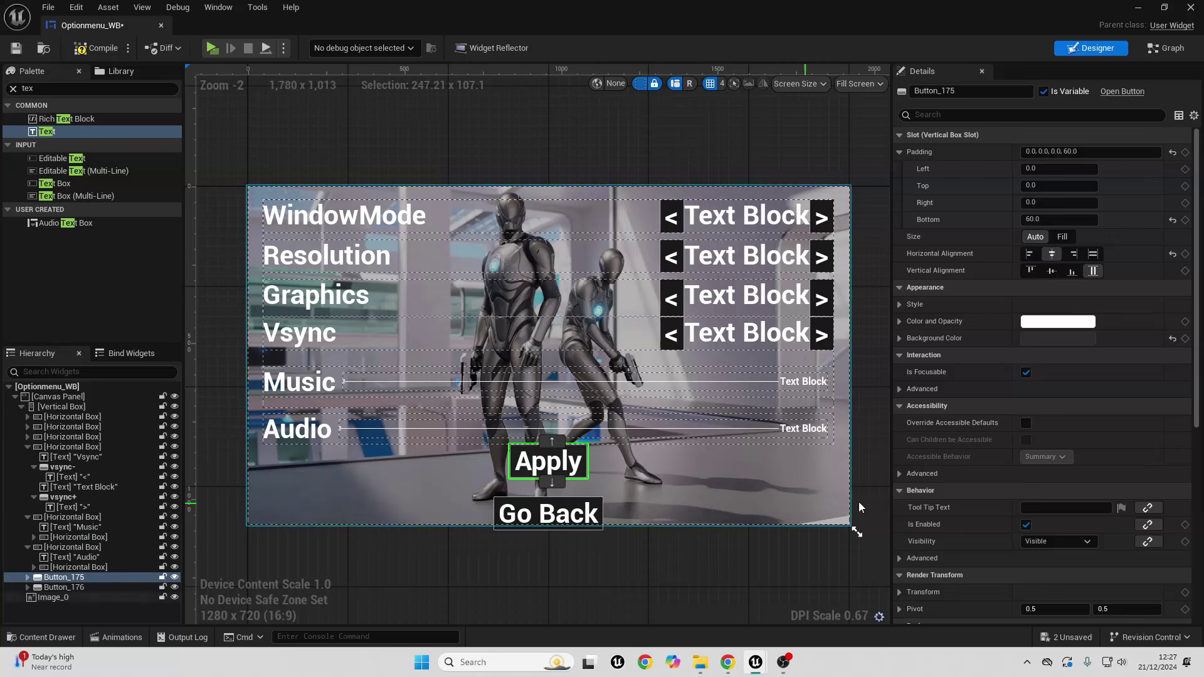
left_click(1059, 220)
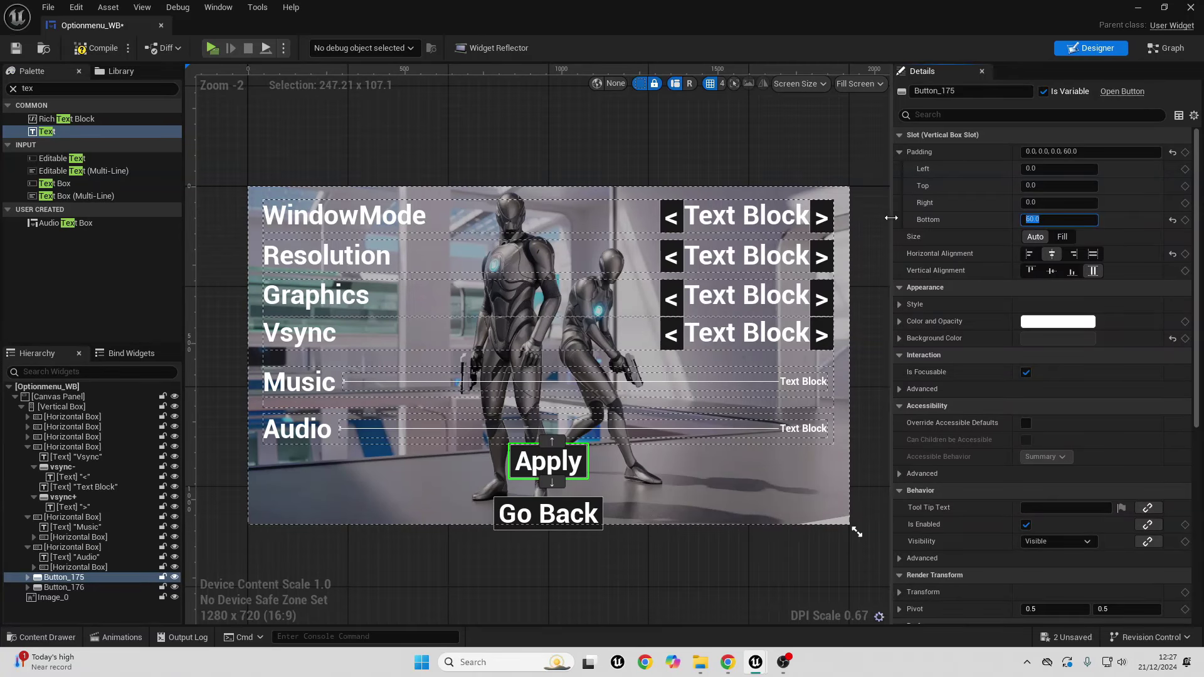
key("Return")
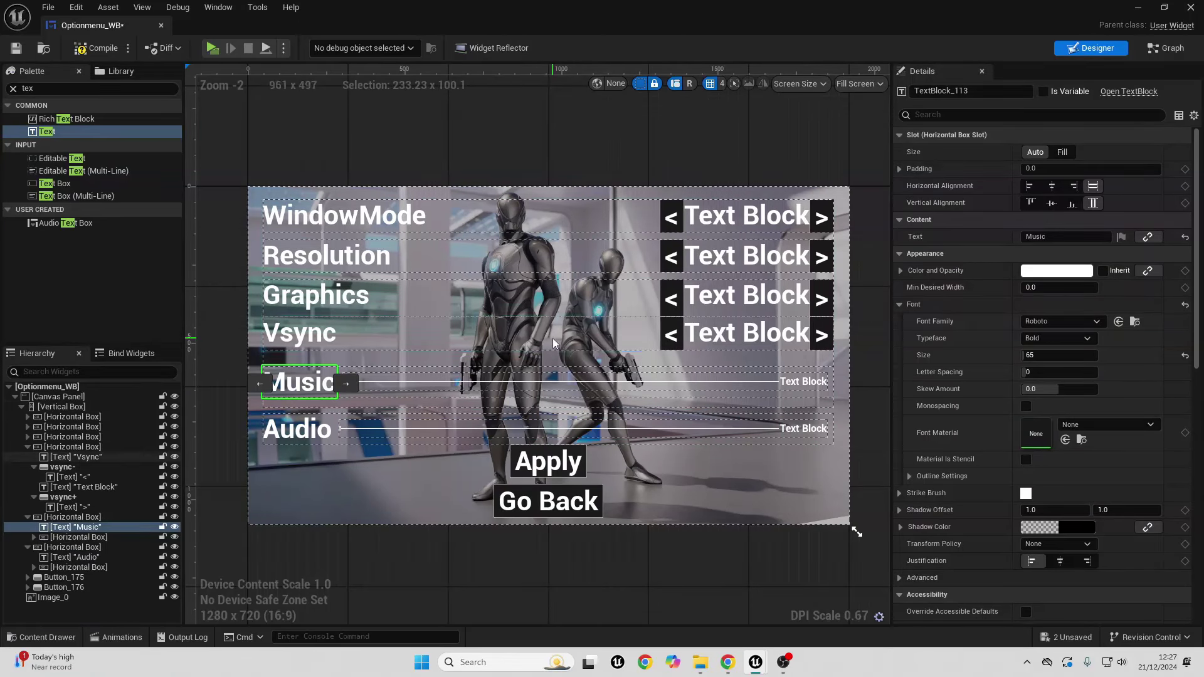
key("ctrl+s")
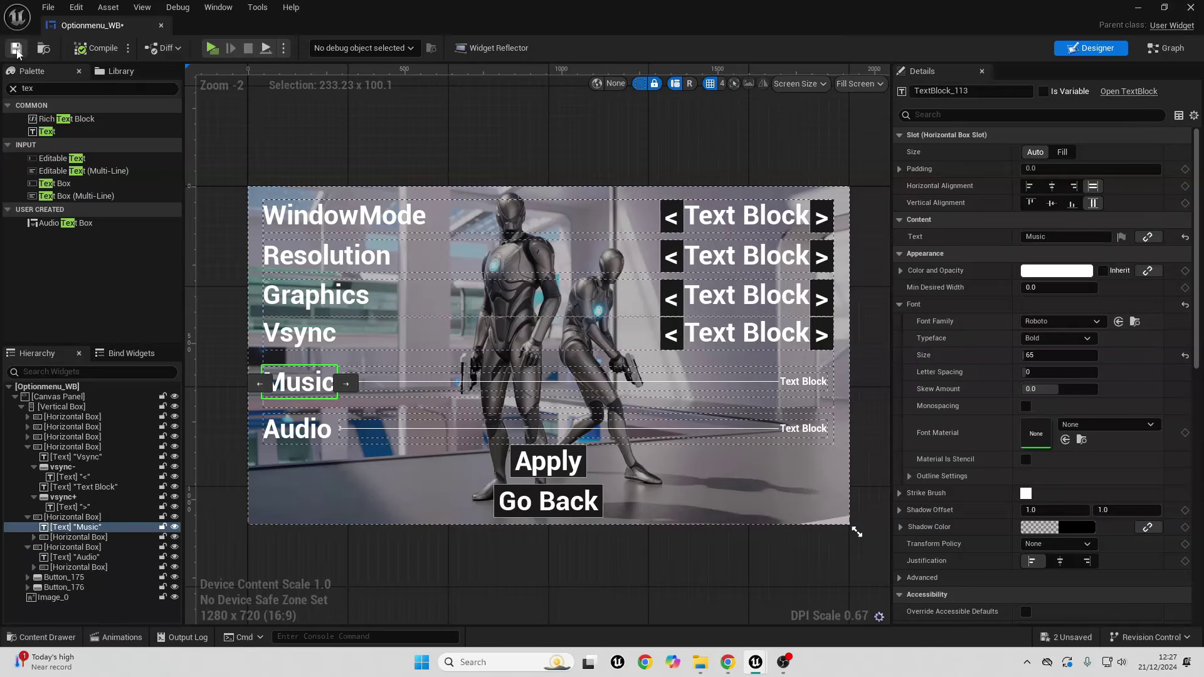
left_click(1190, 7)
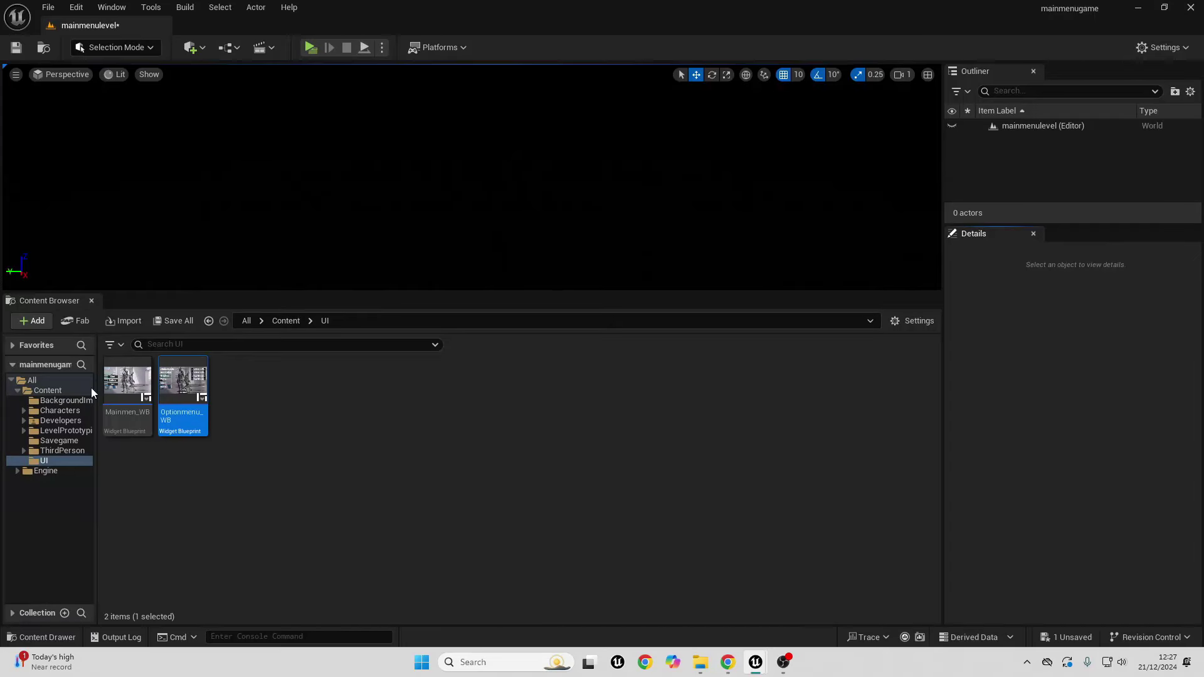
Create a folder named Audio in the project's Content folder
left_click(87, 391)
right_click(616, 434)
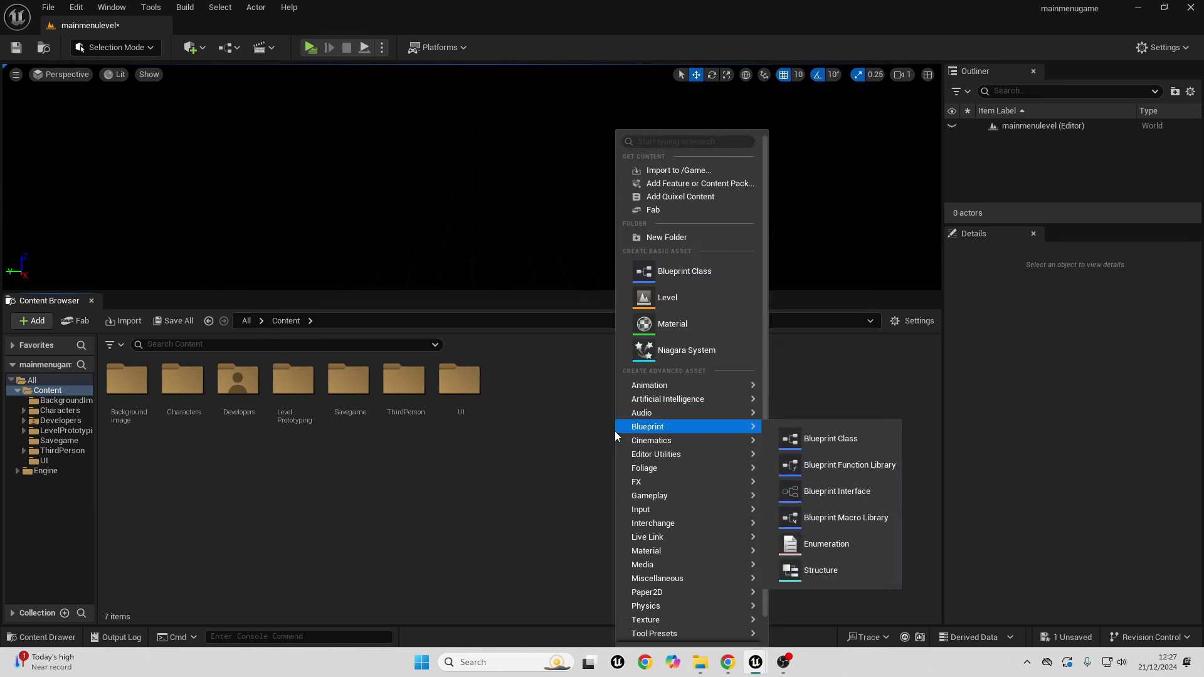
left_click(652, 237)
type("Audio")
key("Return")
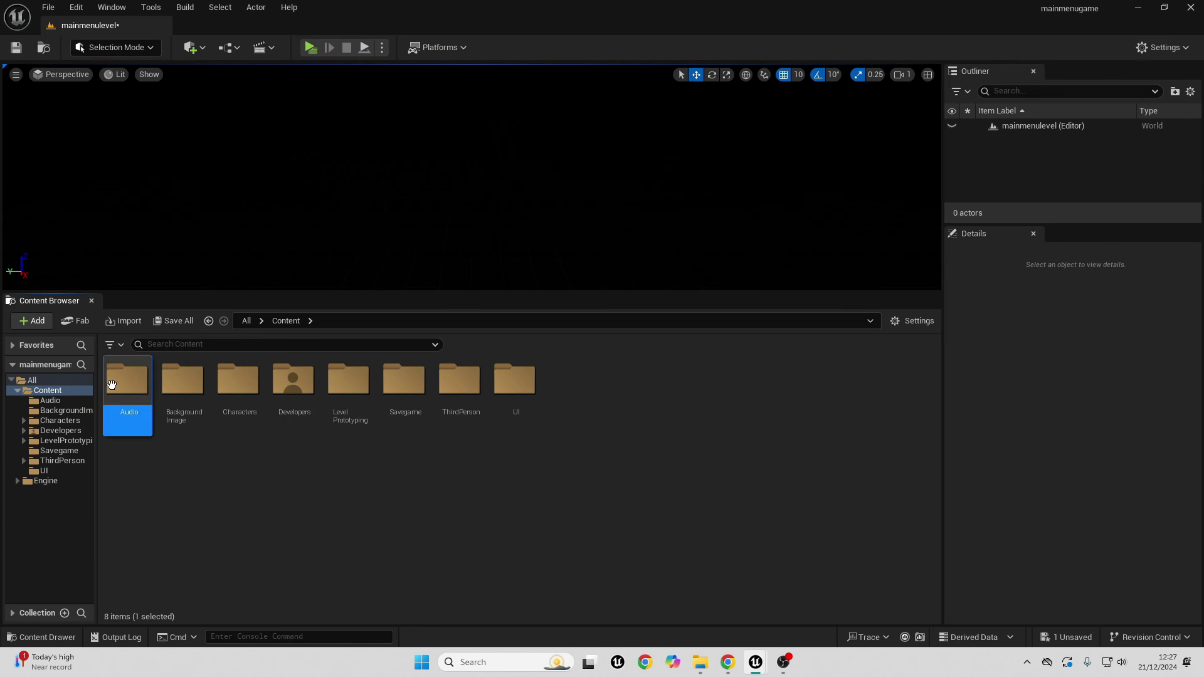
Create two subfolders named Music and SFX inside the Audio folder
double_click(132, 392)
right_click(254, 432)
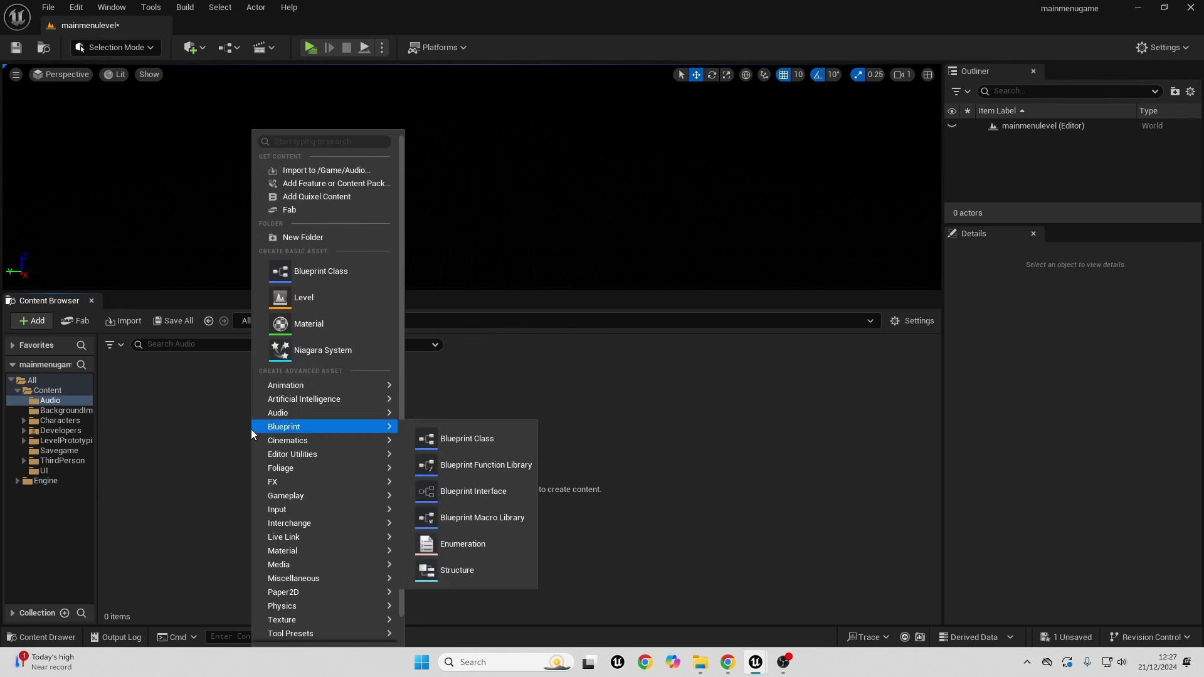
left_click(295, 237)
type("Music")
right_click(270, 426)
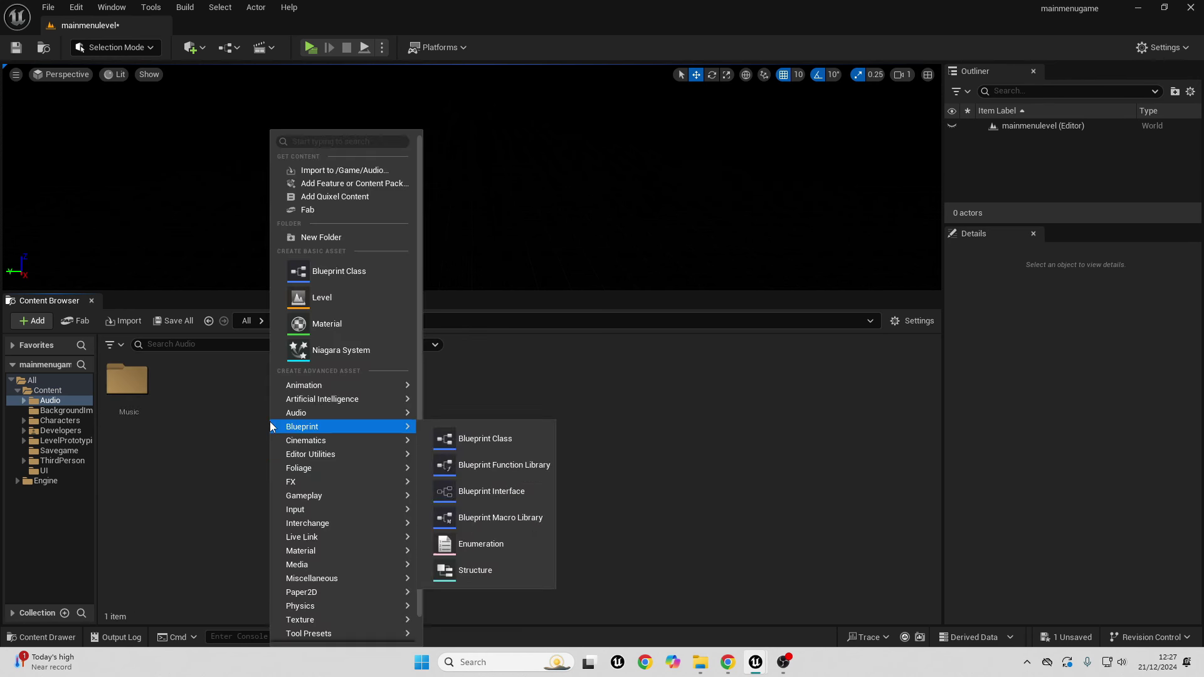
left_click(321, 237)
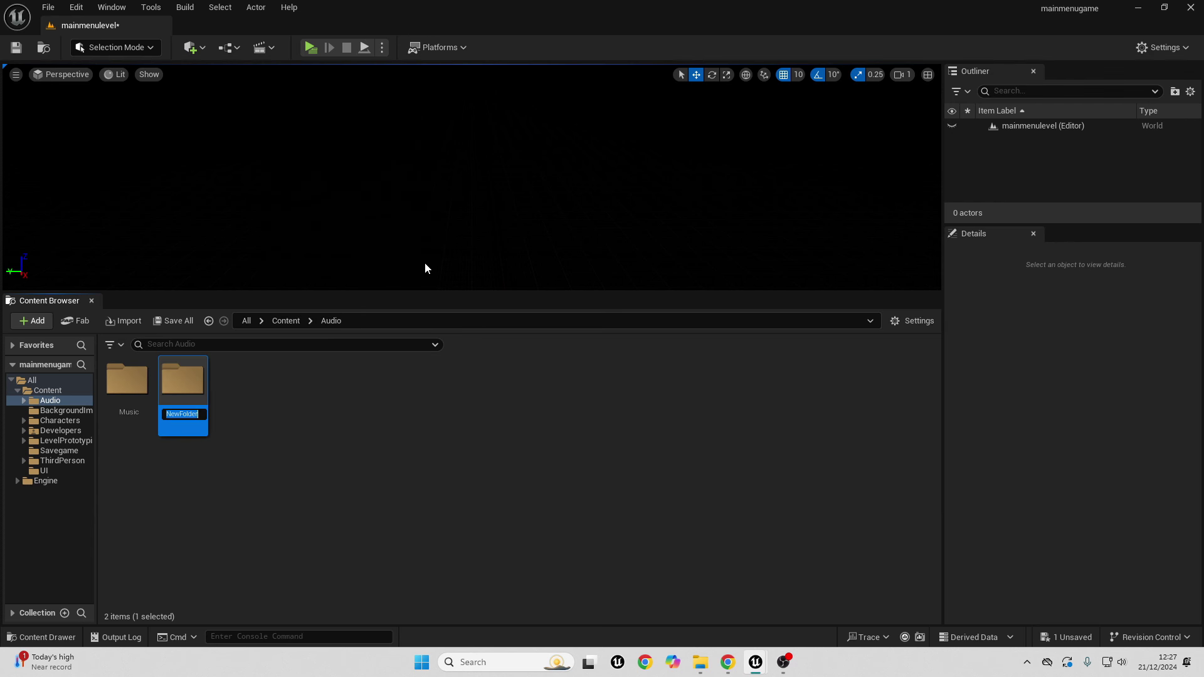
type("S")
key("Return")
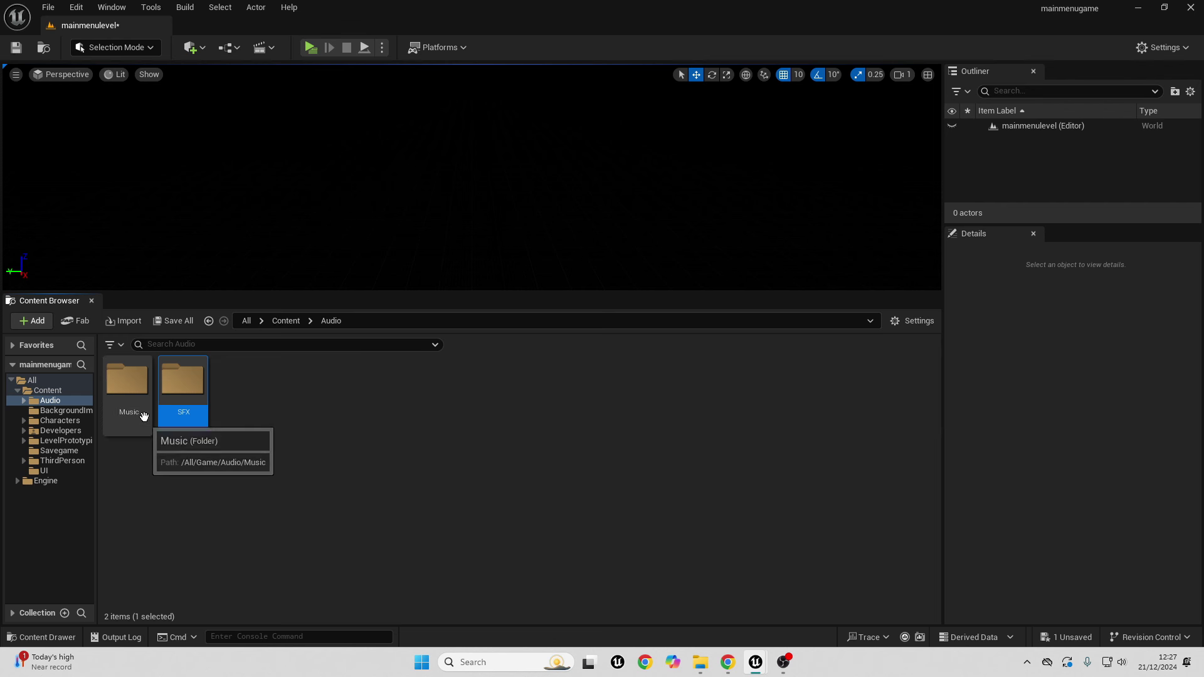
Import the MainMenuMusic sound file from the desktop into the Music folder
double_click(128, 384)
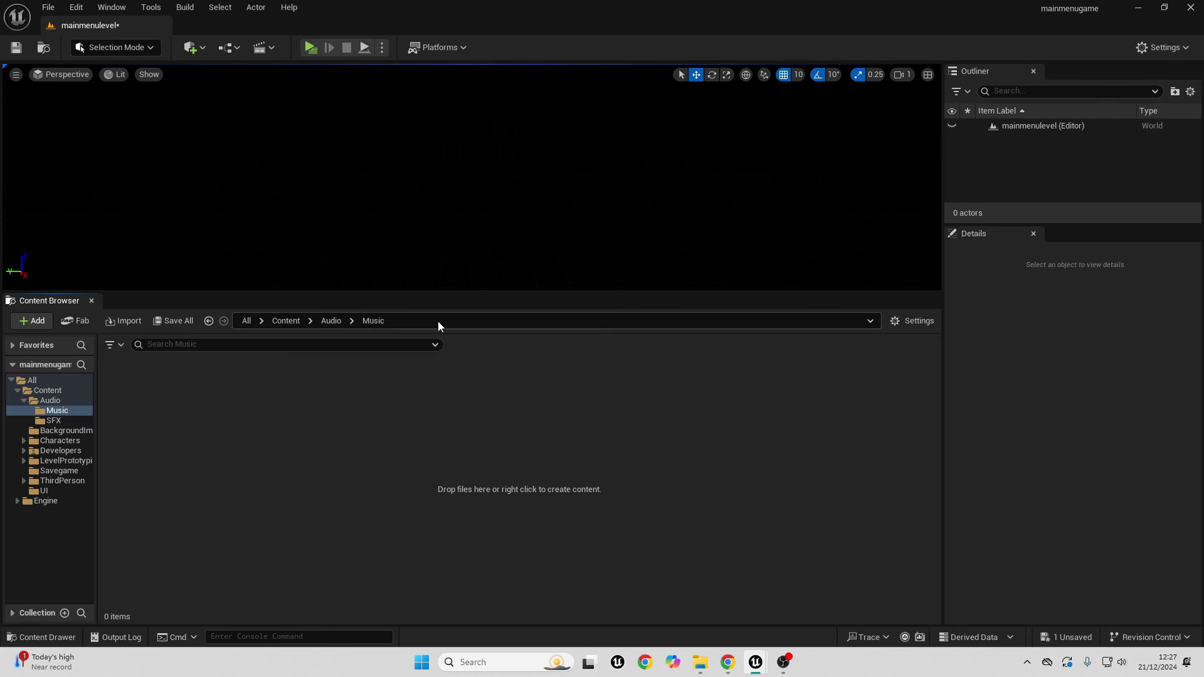
double_click(469, 7)
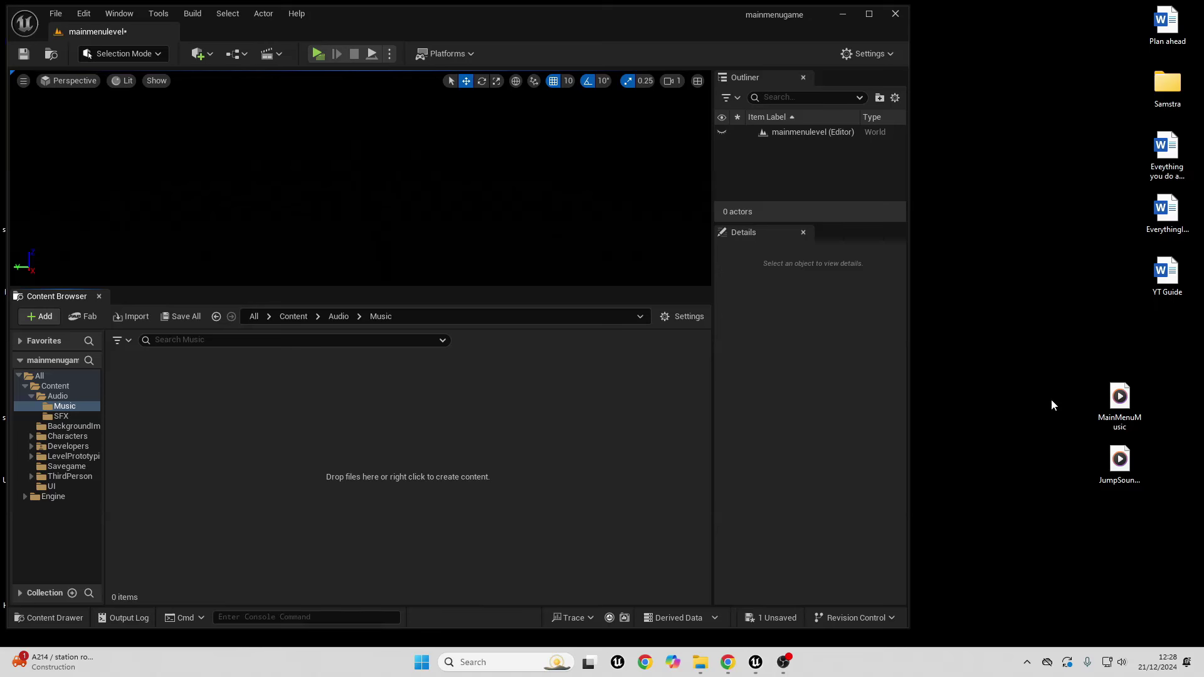
left_click_drag(1119, 401, 769, 389)
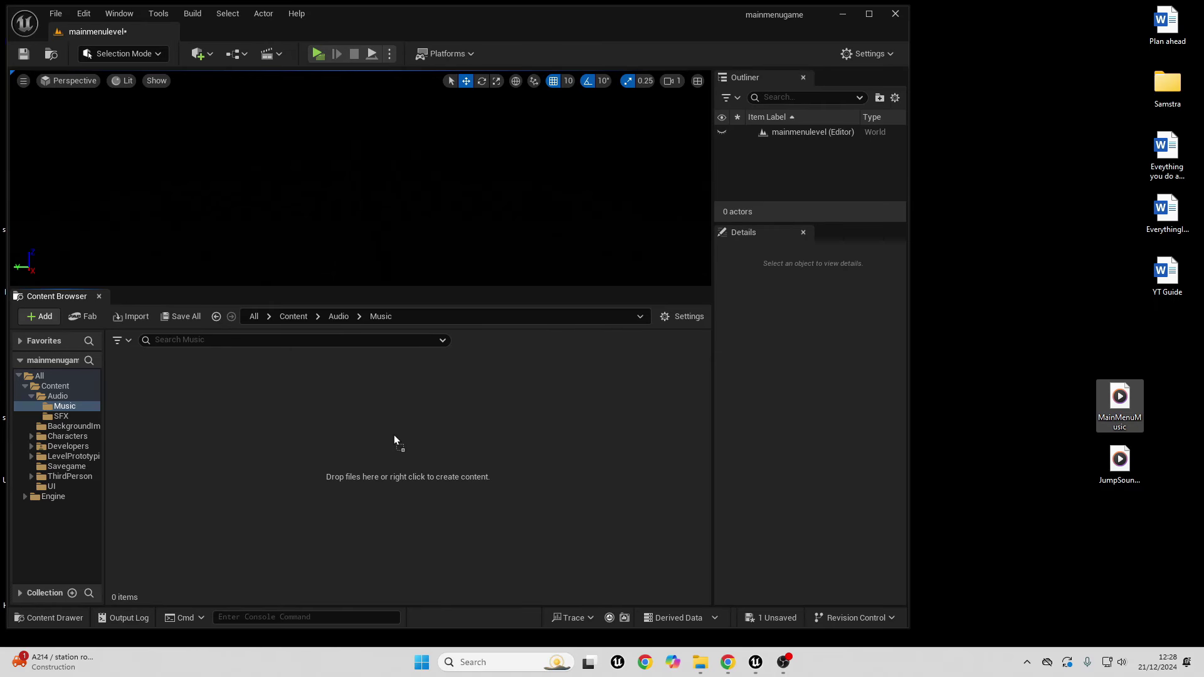
left_click_drag(372, 286, 370, 314)
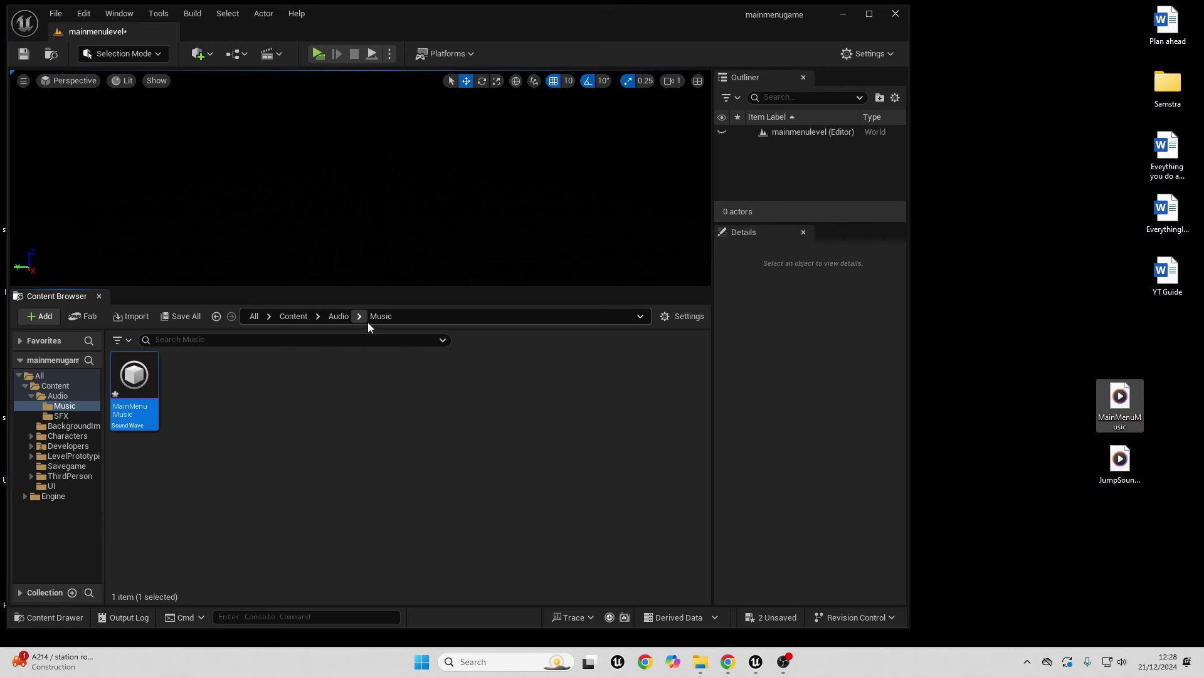
Import the JumpSoundSFX sound file from the desktop into the SFX folder
left_click(339, 316)
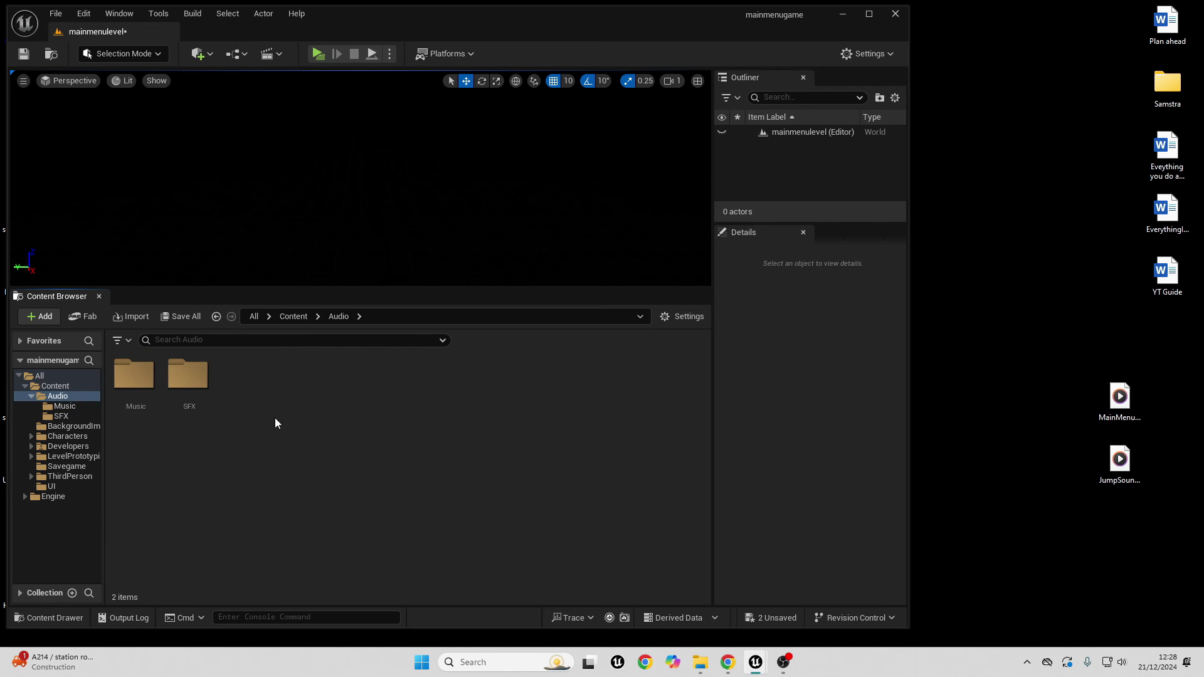
double_click(188, 382)
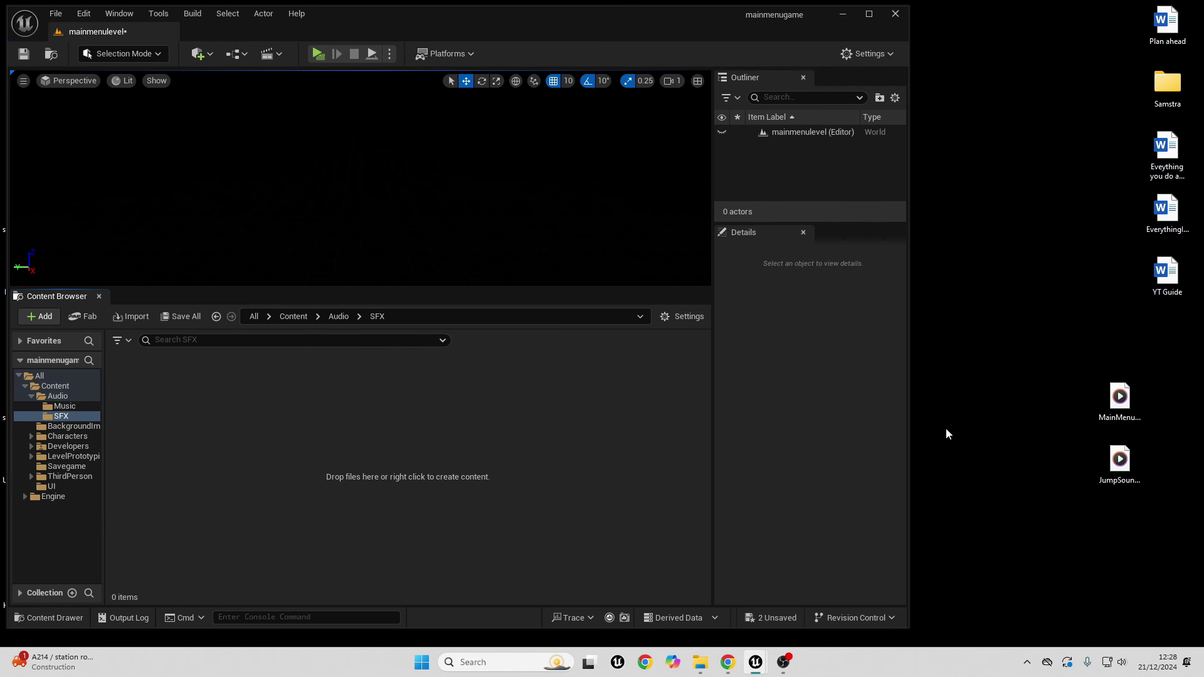
left_click_drag(1120, 461, 296, 421)
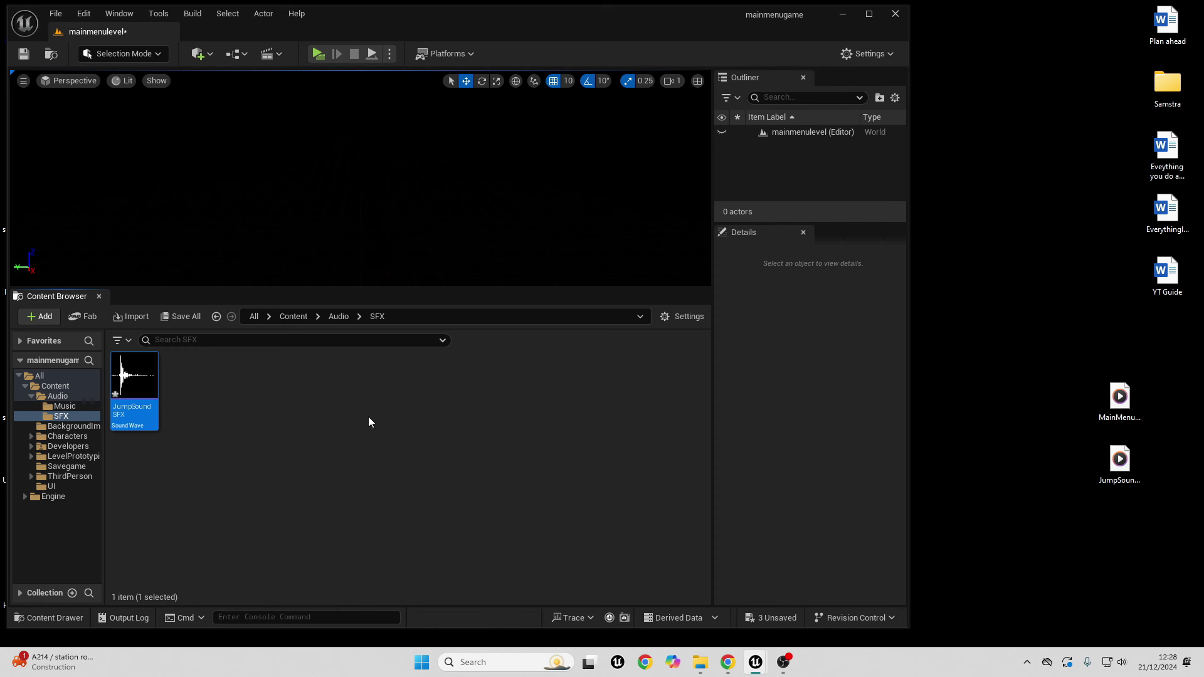
left_click(869, 14)
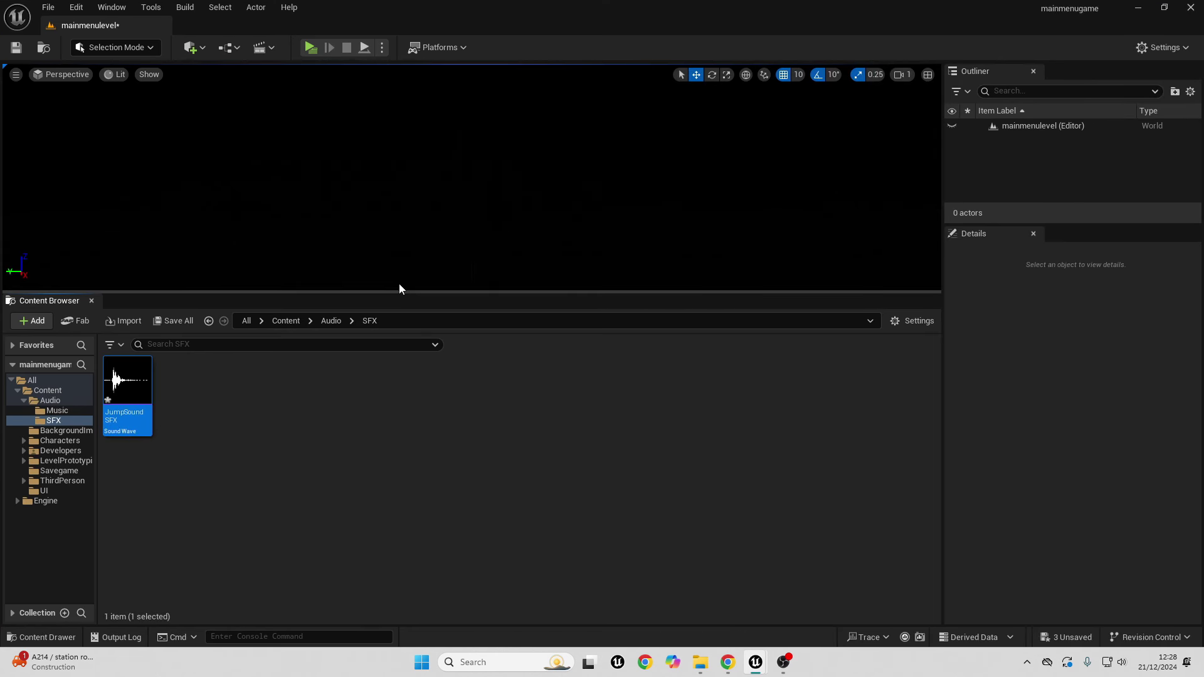
Create a Sound Class named MasterSFXSoundclass in the SFX folder
left_click(228, 401)
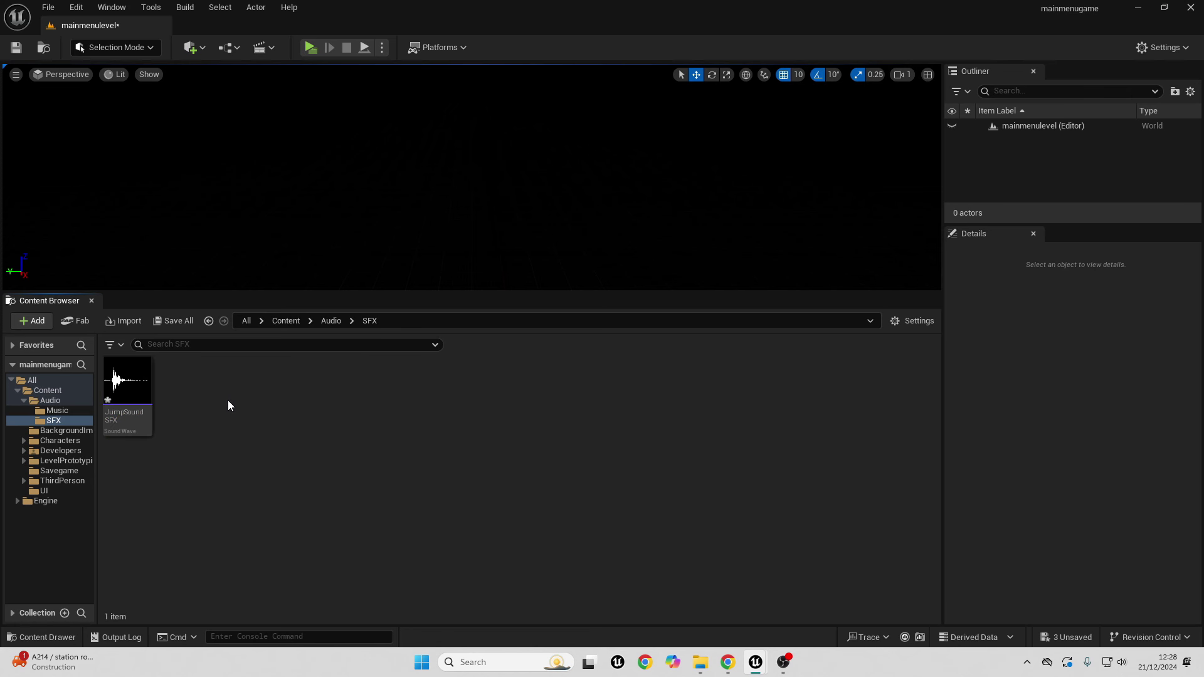
right_click(227, 401)
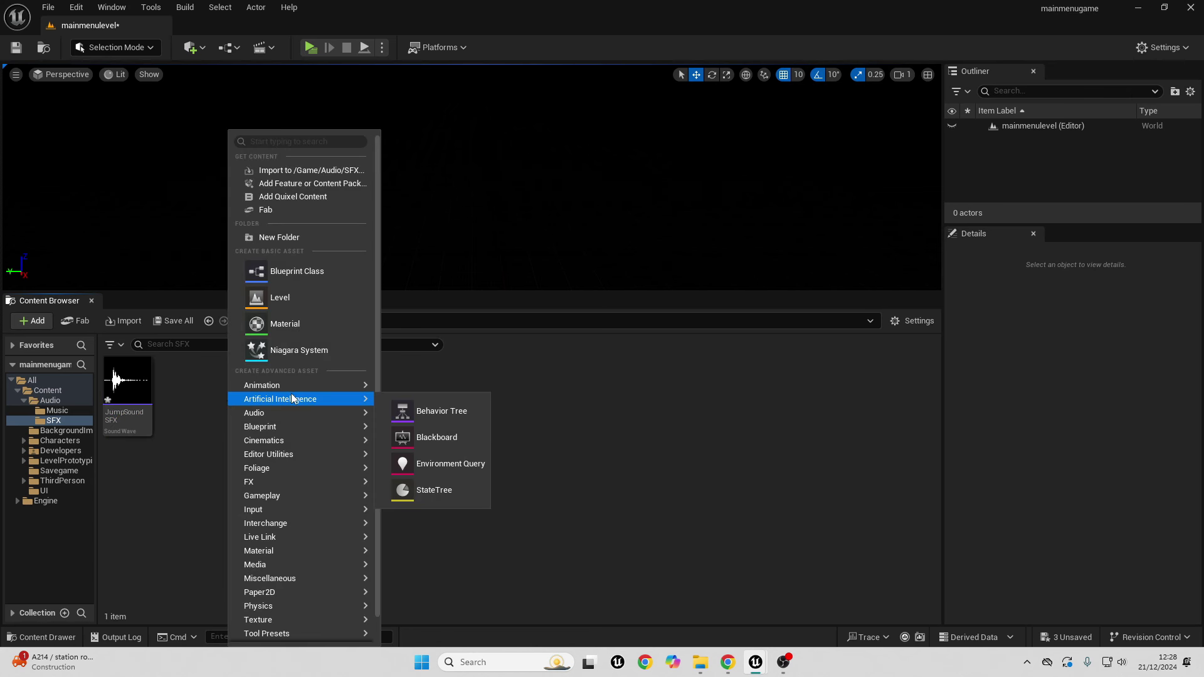
mouse_move(291, 407)
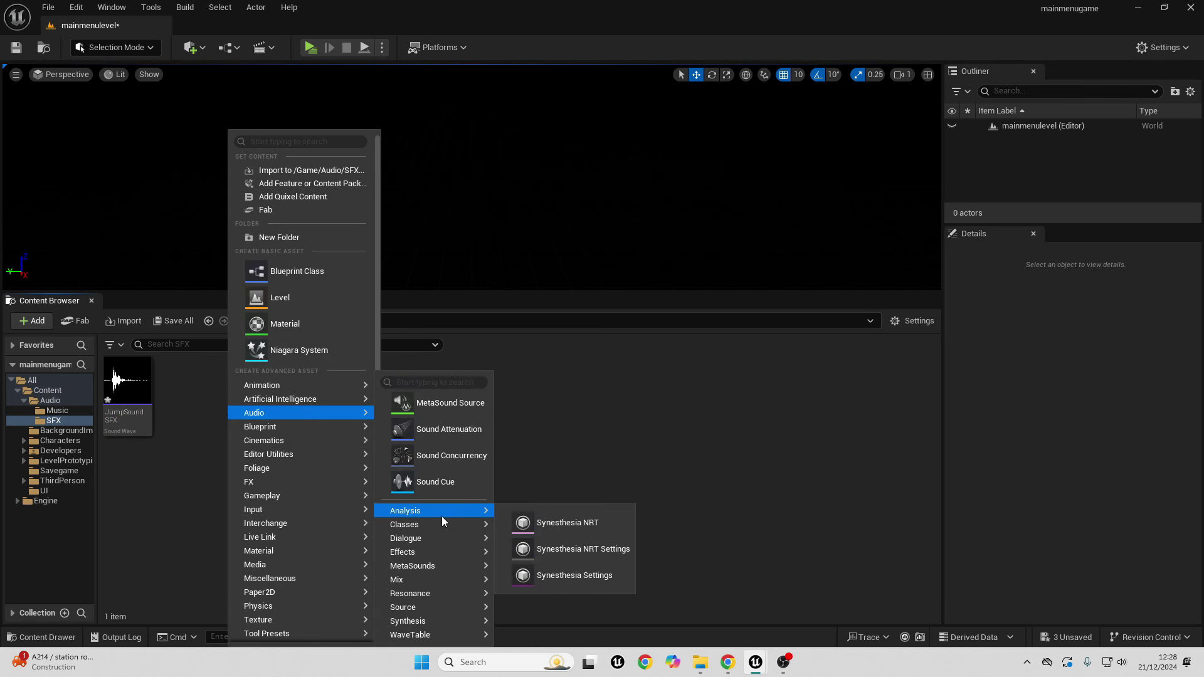
mouse_move(441, 523)
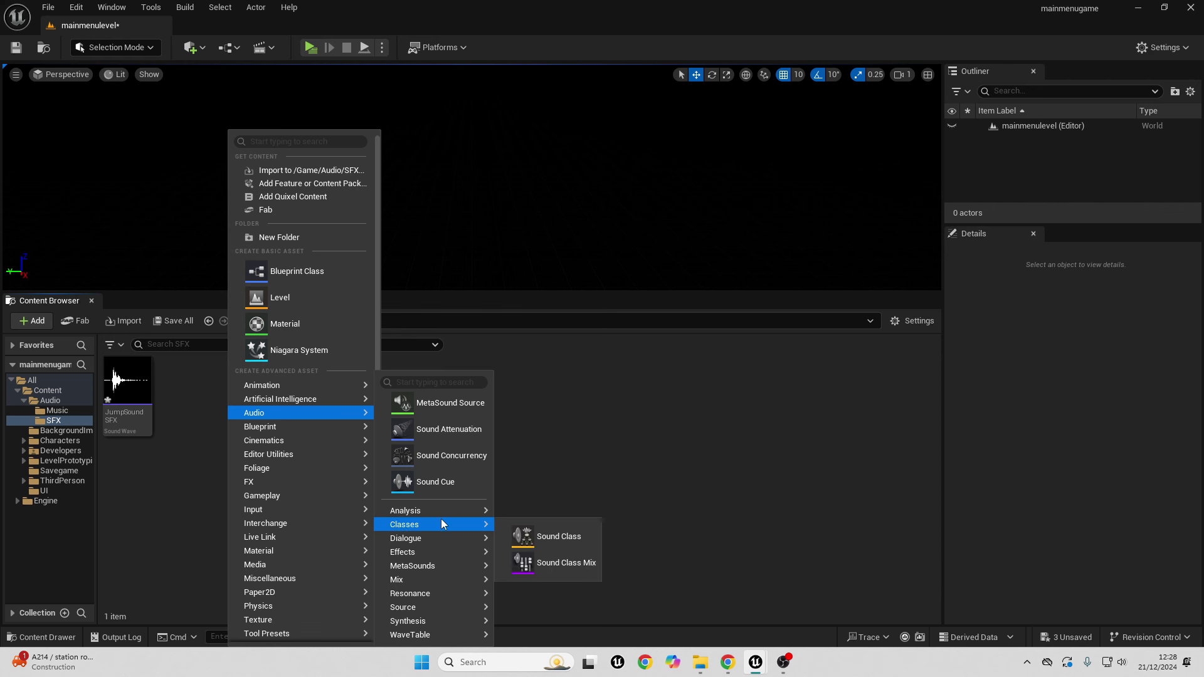
left_click(561, 536)
key("BackSpace")
type("MasterSDF")
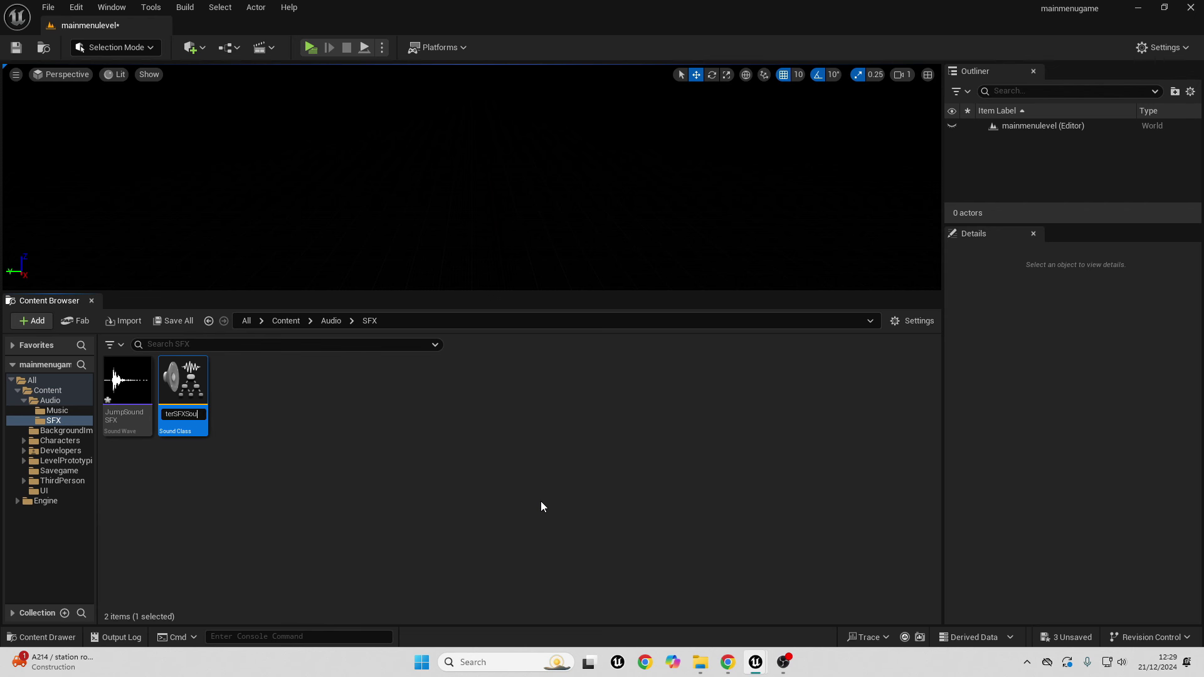
type("s")
key("Return")
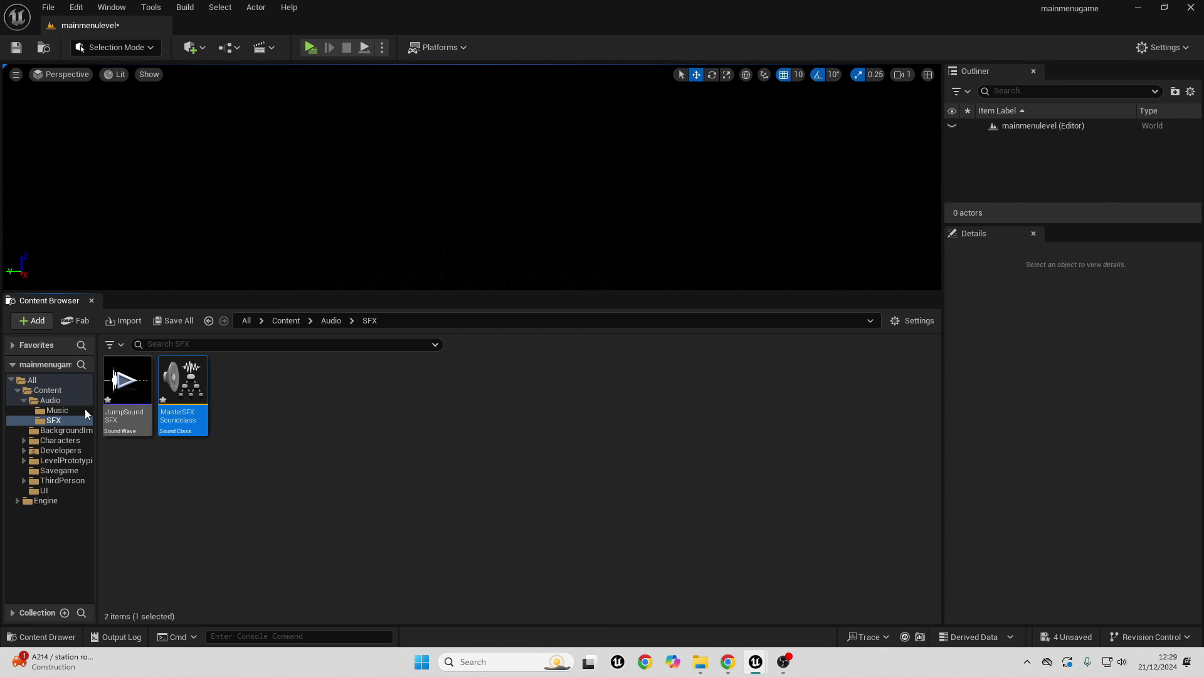
Assign MasterSFXSoundclass as the class of the JumpSoundSFX sound wave and save the sound
double_click(130, 420)
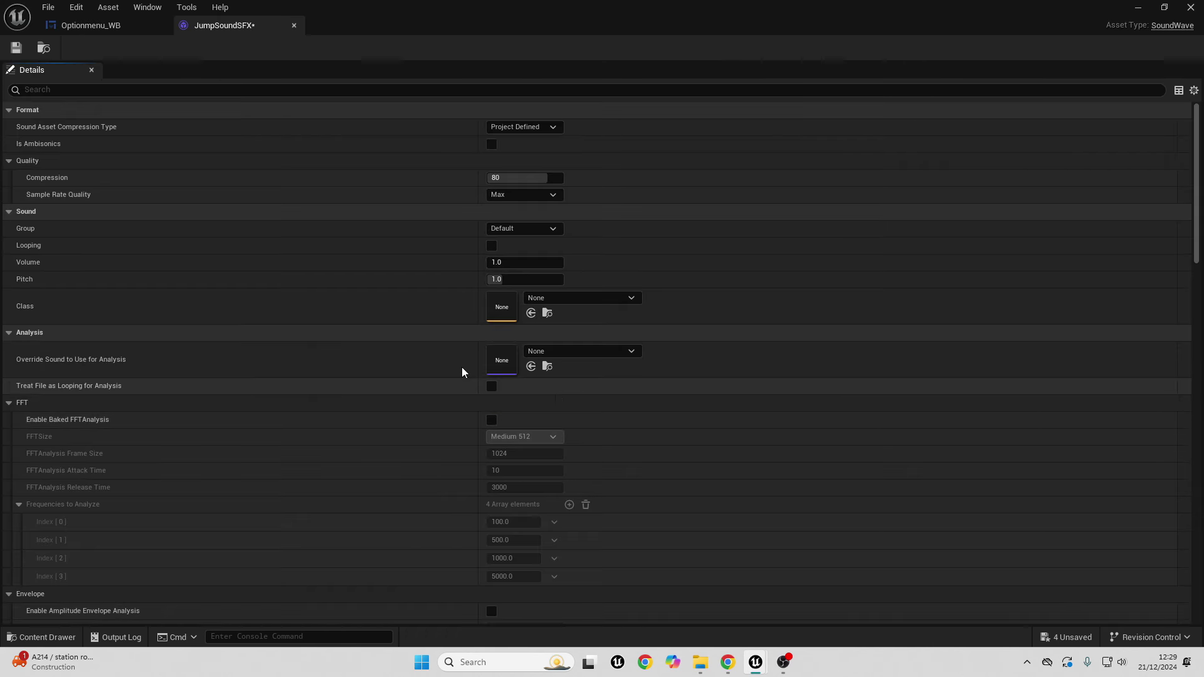
left_click(595, 299)
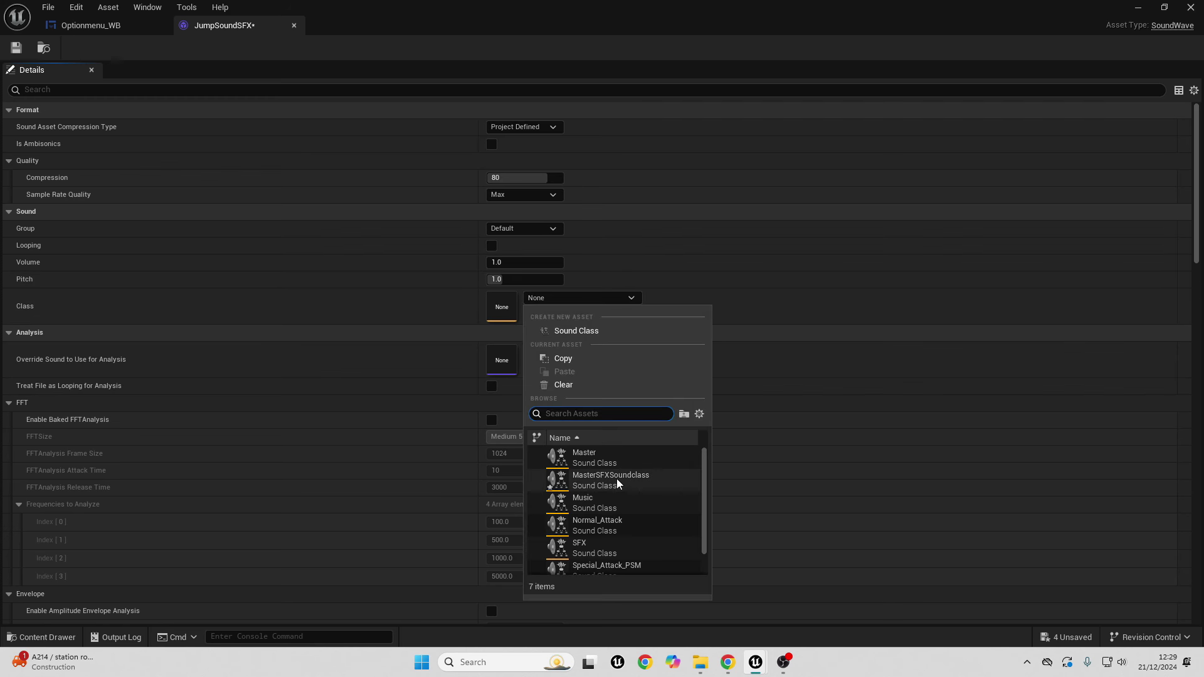
mouse_move(617, 485)
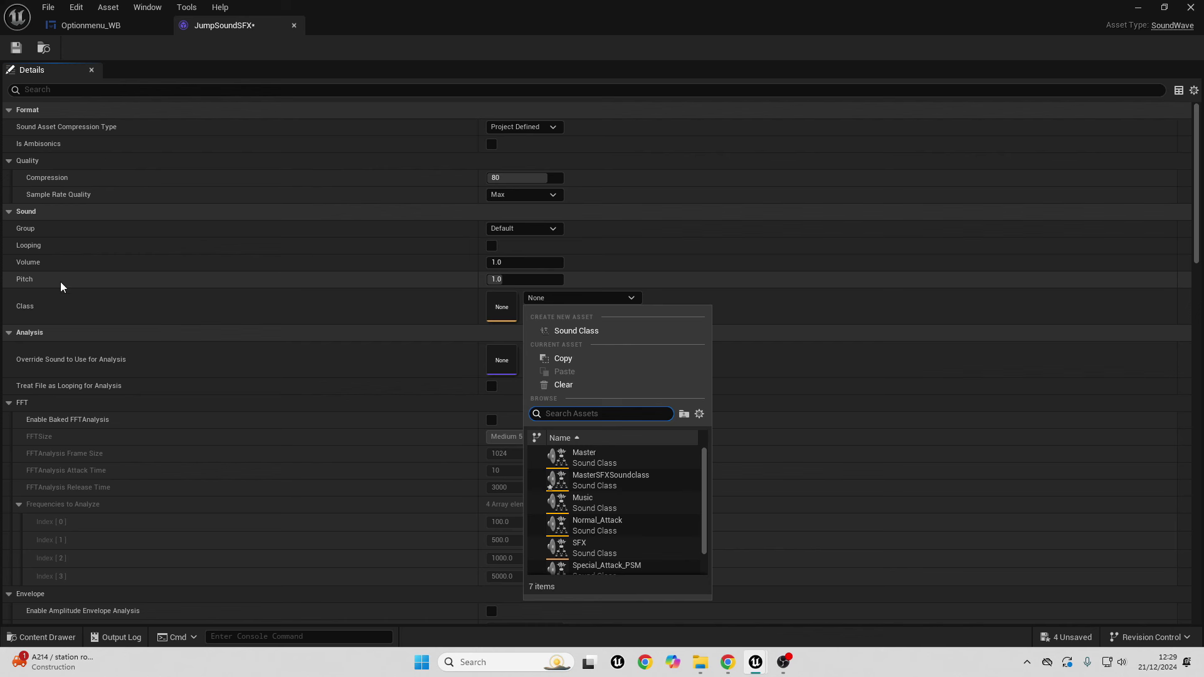
left_click(611, 481)
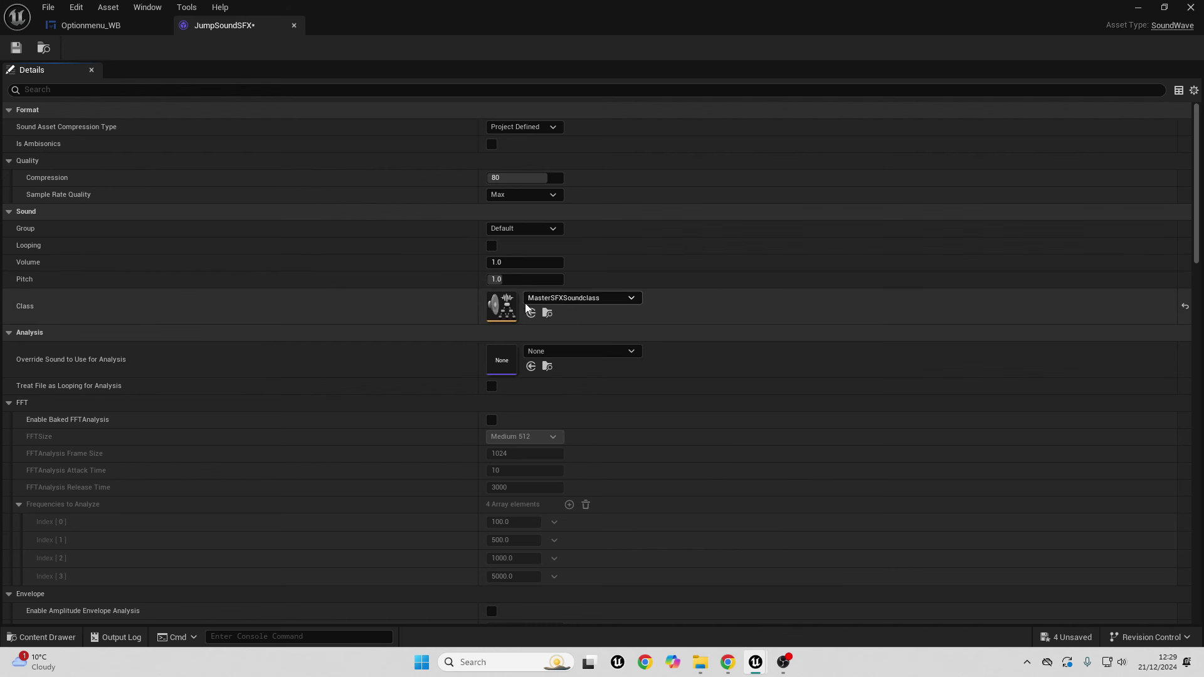
left_click(15, 49)
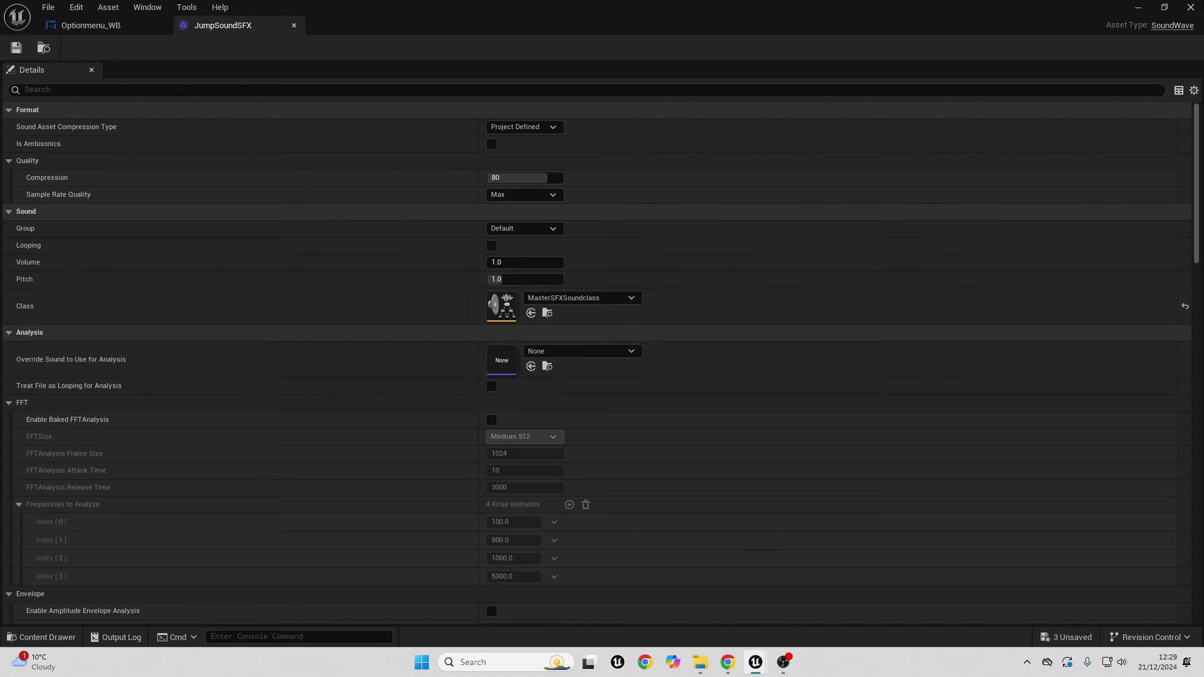
left_click(1137, 7)
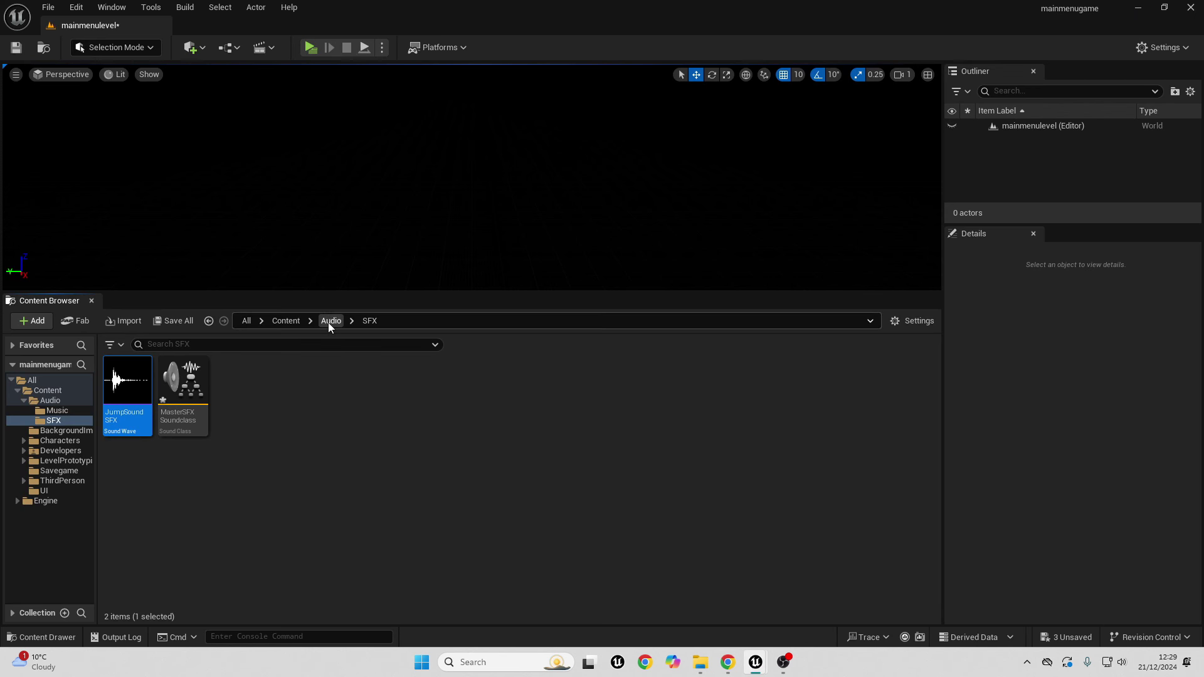